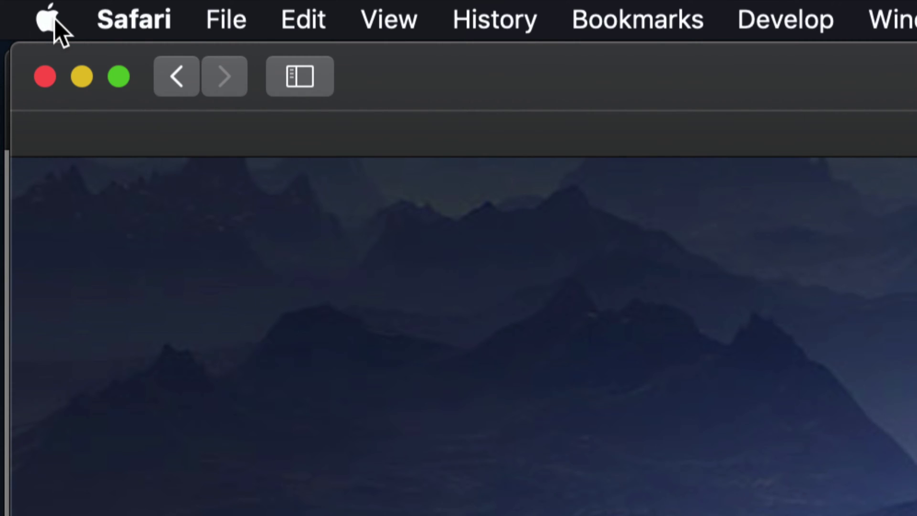
- Show About This Mac from the Apple menu: Mojave, 3.3 GHz Core i5, 32 GB DDR3
{"action": "left_click", "coordinate": [55, 19]}
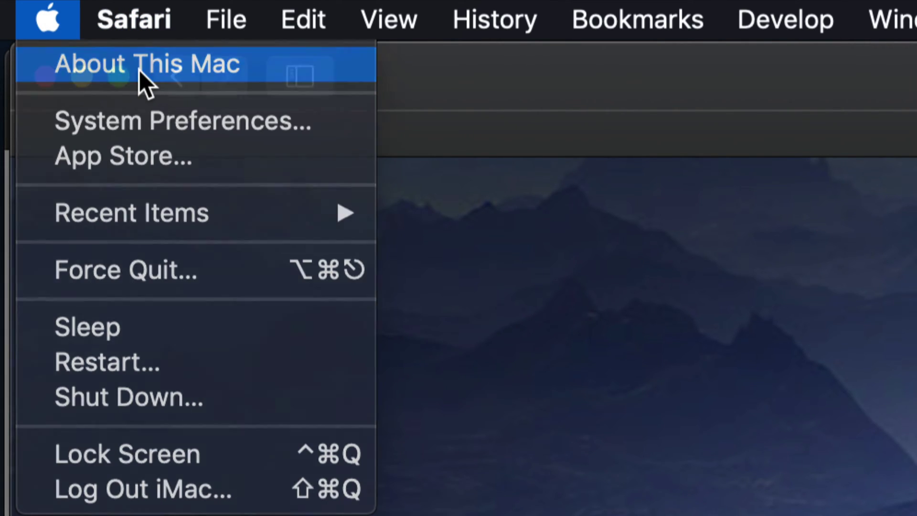
{"action": "left_click", "coordinate": [139, 71]}
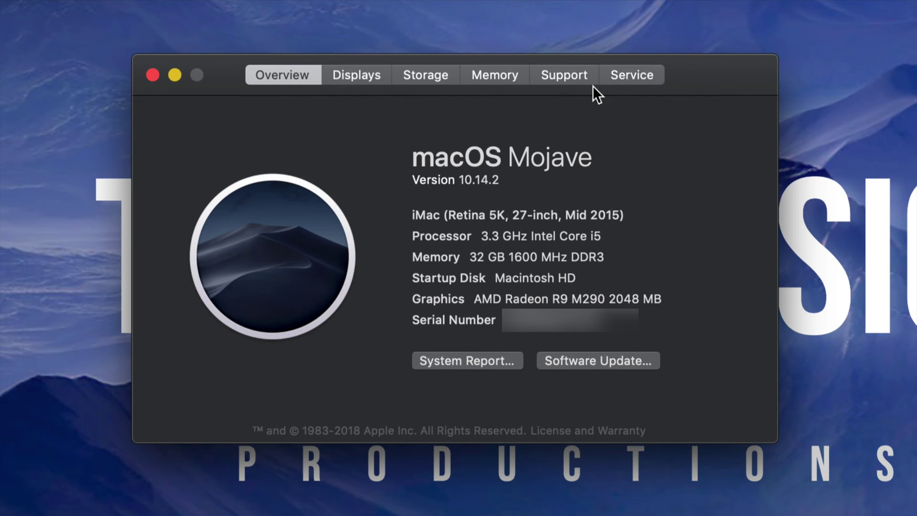
- Switch About This Mac to the Storage view of used and available space per drive
{"action": "left_click", "coordinate": [429, 74]}
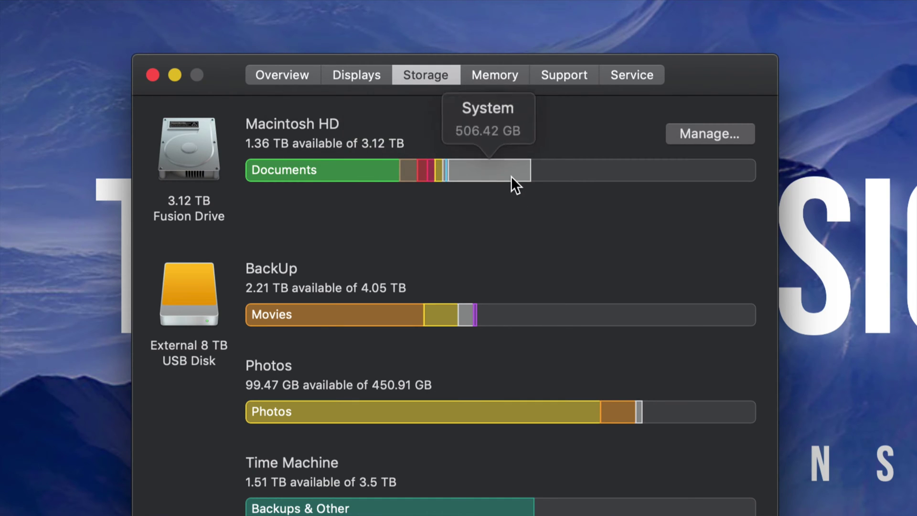
{"action": "mouse_move", "coordinate": [643, 170]}
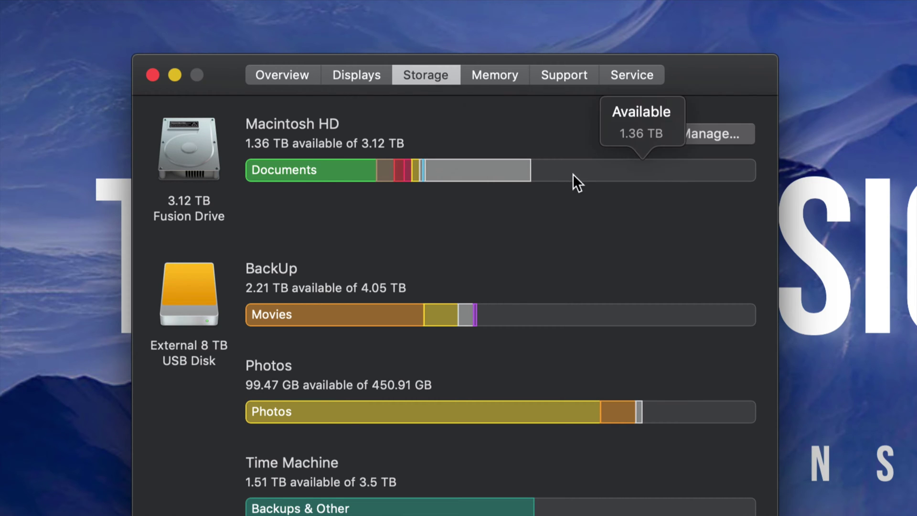
- Manage Macintosh HD storage and list installed applications by size
{"action": "left_click", "coordinate": [707, 136]}
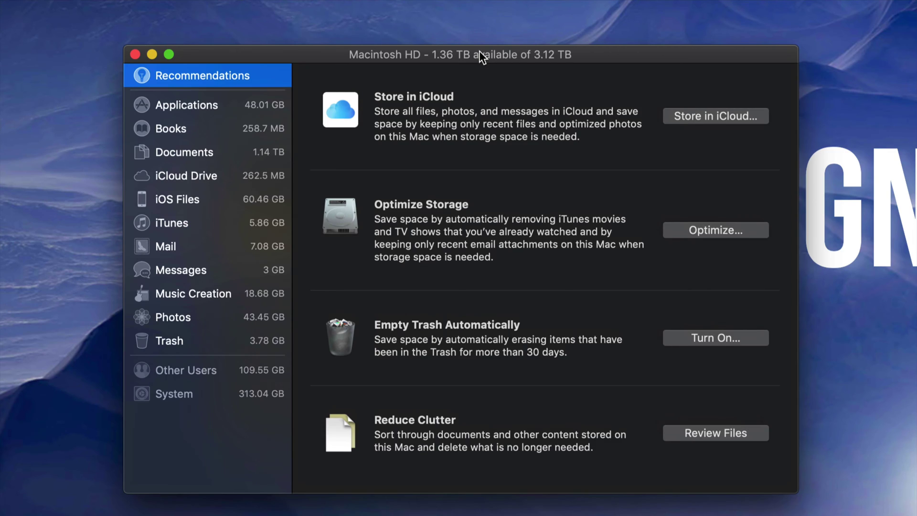
{"action": "left_click_drag", "start_coordinate": [479, 51], "coordinate": [466, 46]}
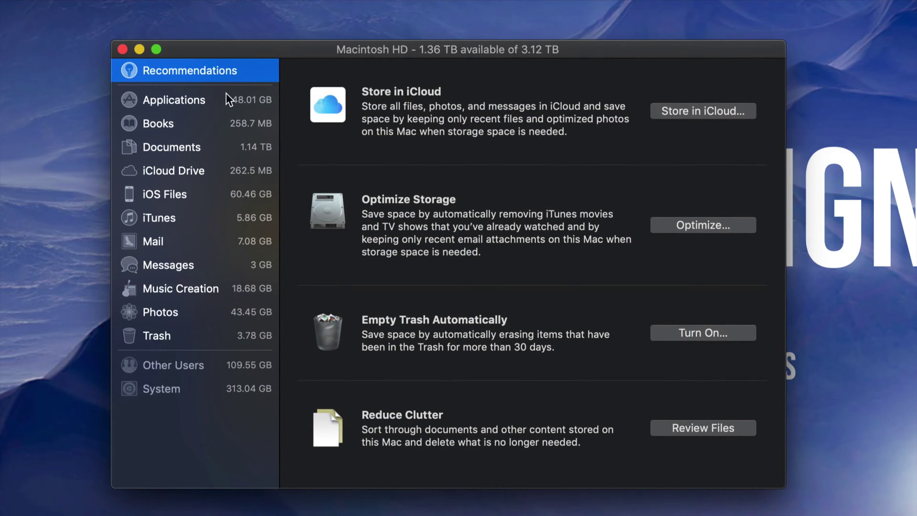
{"action": "left_click", "coordinate": [247, 107]}
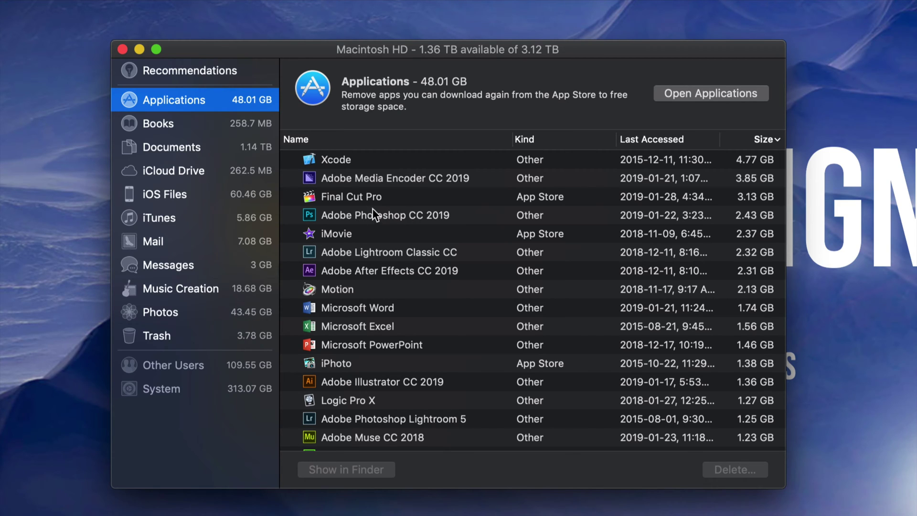
- Return to the storage Recommendations page in Storage Management
{"action": "left_click", "coordinate": [214, 72]}
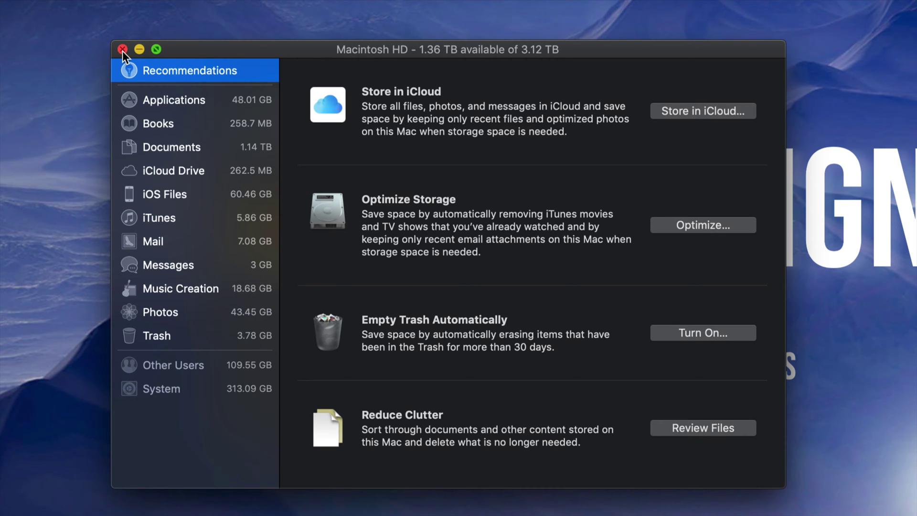
- Close Storage Management, leaving Safari's Crucial System Scanner page in view
{"action": "left_click", "coordinate": [123, 50]}
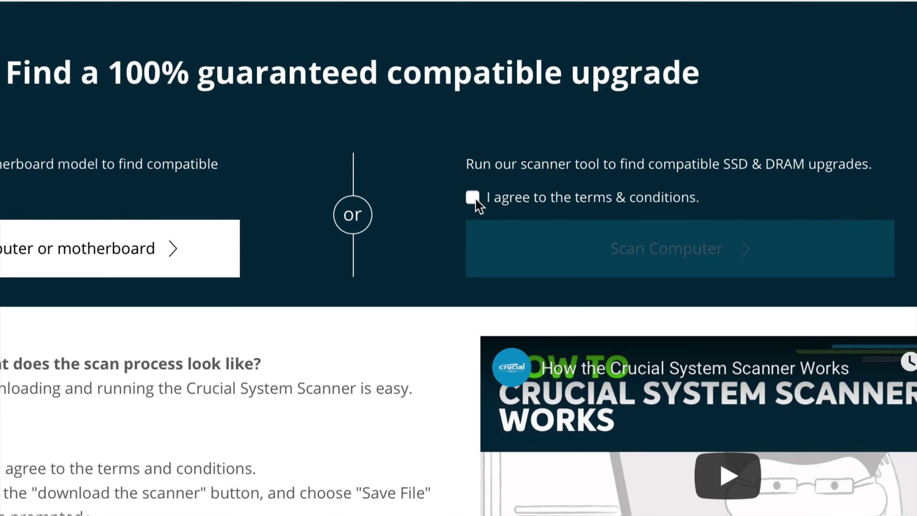
- Accept Crucial's terms and start Scan Computer, downloading CrucialMacScanner-2
{"action": "left_click", "coordinate": [501, 187]}
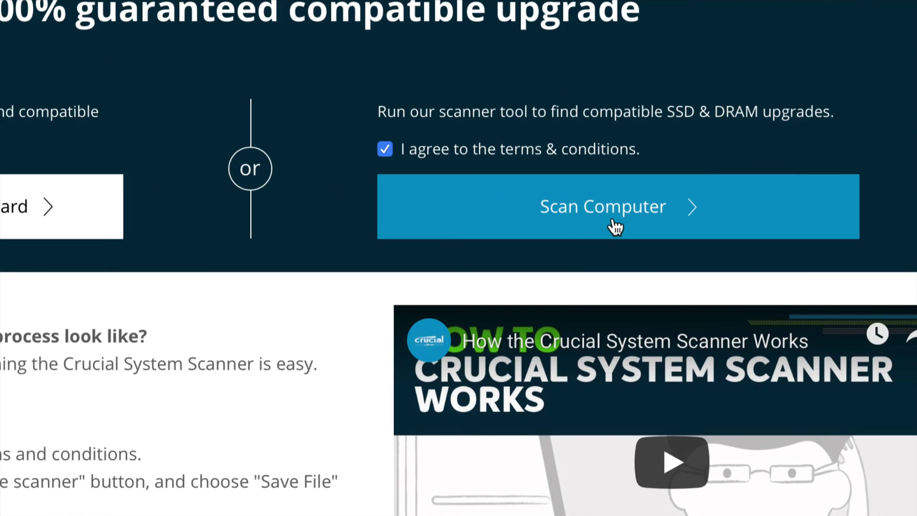
{"action": "left_click", "coordinate": [617, 224]}
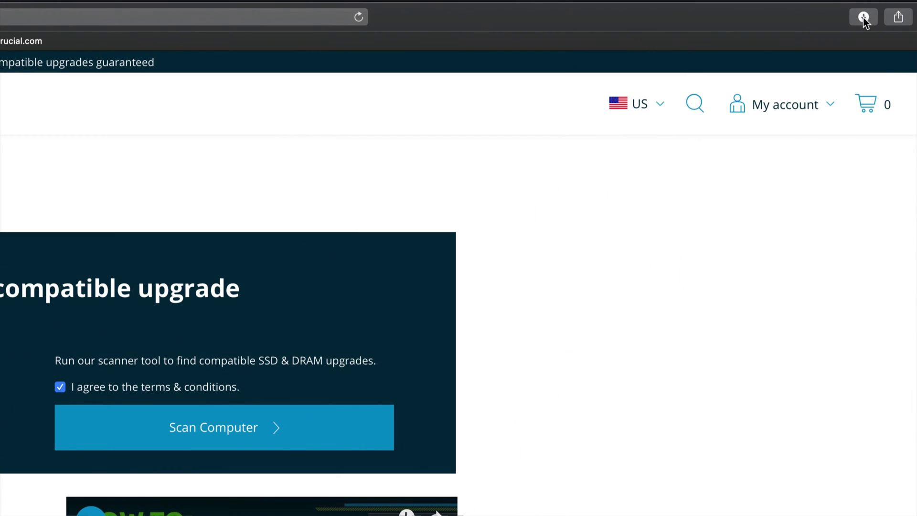
- Launch CrucialMacScanner-2 from Safari's downloads and dismiss the unidentified-developer warning
{"action": "left_click", "coordinate": [875, 15]}
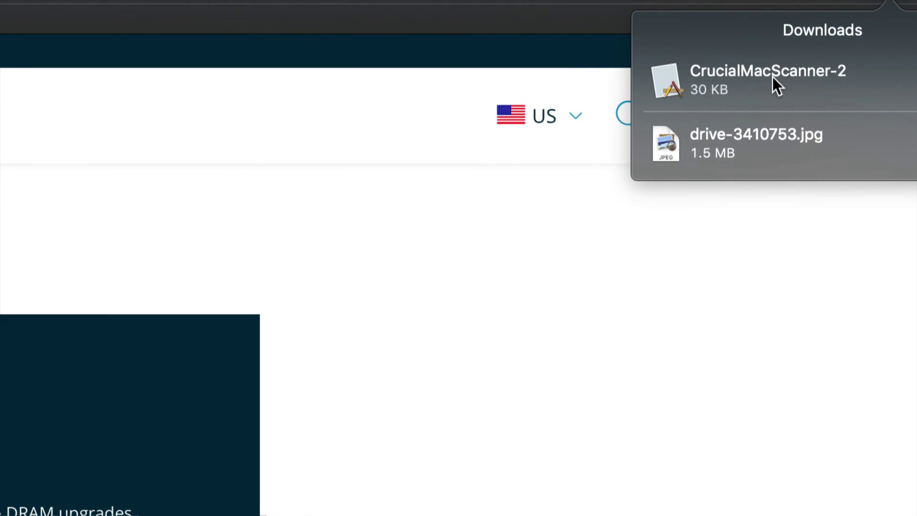
{"action": "left_click", "coordinate": [772, 77]}
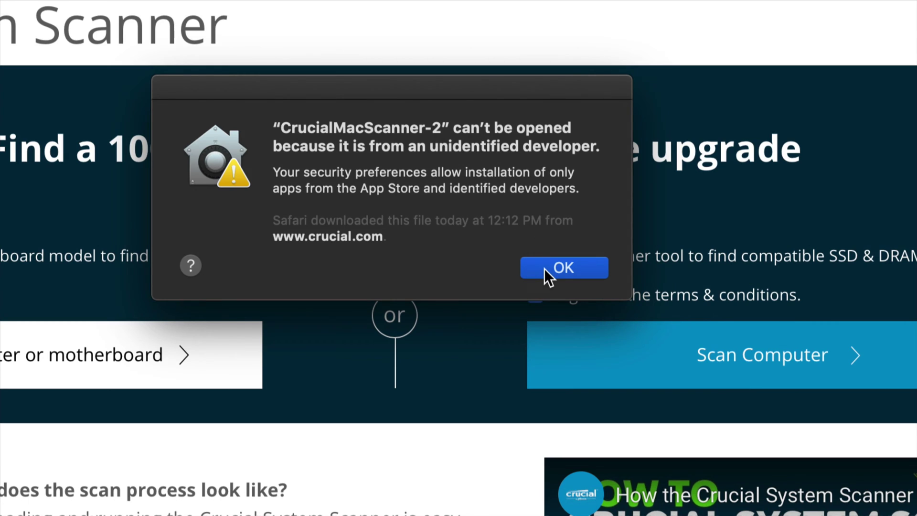
{"action": "left_click", "coordinate": [564, 269]}
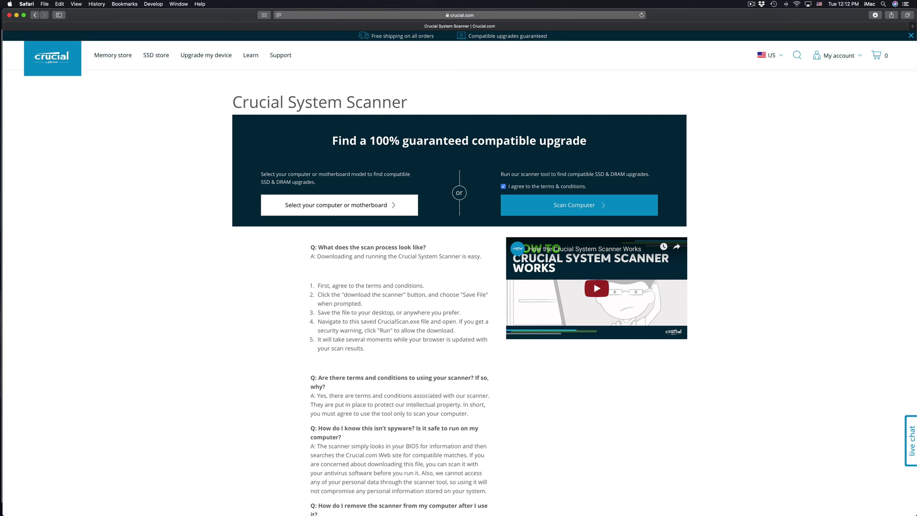
{"action": "mouse_move", "coordinate": [512, 461]}
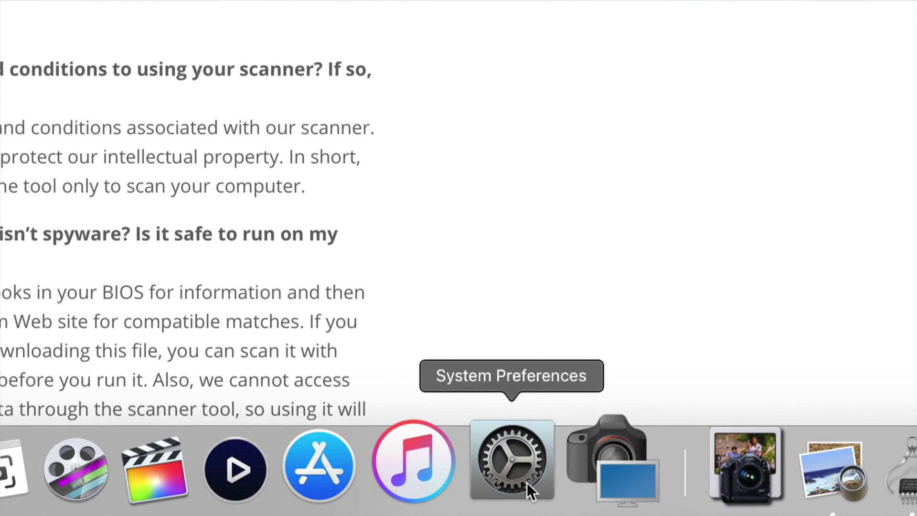
- Allow CrucialMacScanner-2 via System Preferences Security & Privacy Open Anyway
{"action": "left_click", "coordinate": [527, 482]}
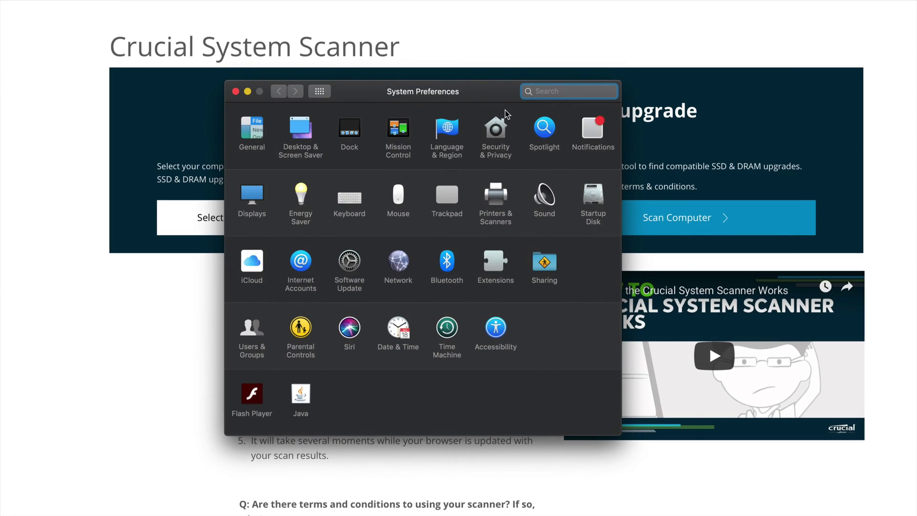
{"action": "left_click", "coordinate": [501, 127]}
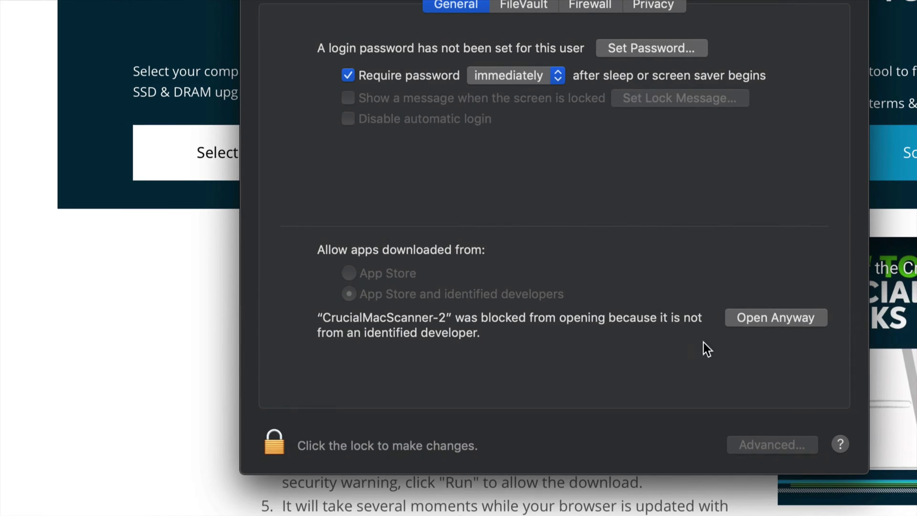
{"action": "left_click", "coordinate": [784, 314]}
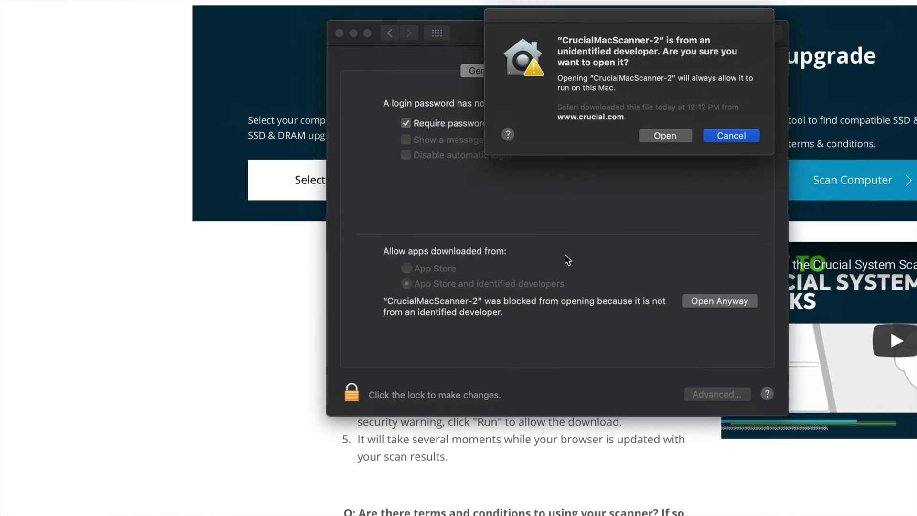
- Confirm opening the scanner and arrange the Crucial results window for the Mid 2015 Retina 5K iMac
{"action": "left_click", "coordinate": [662, 138]}
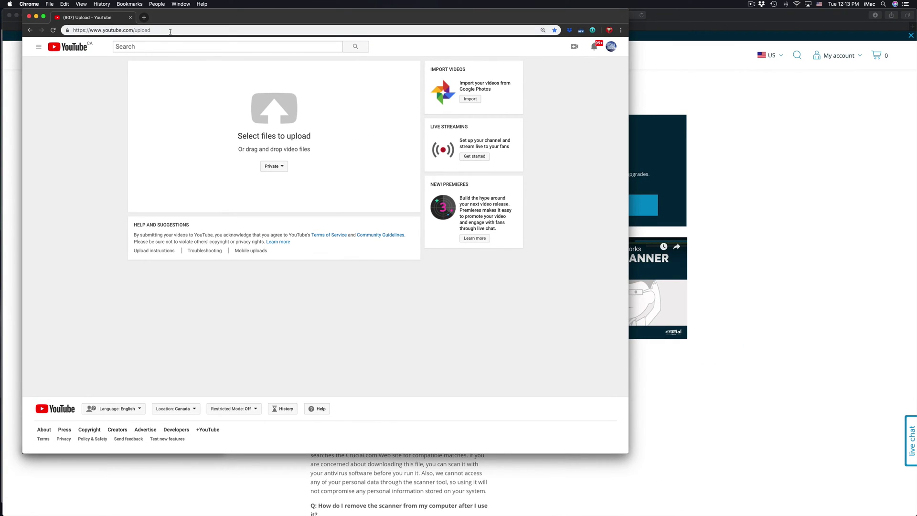
{"action": "left_click_drag", "start_coordinate": [86, 18], "coordinate": [287, 106]}
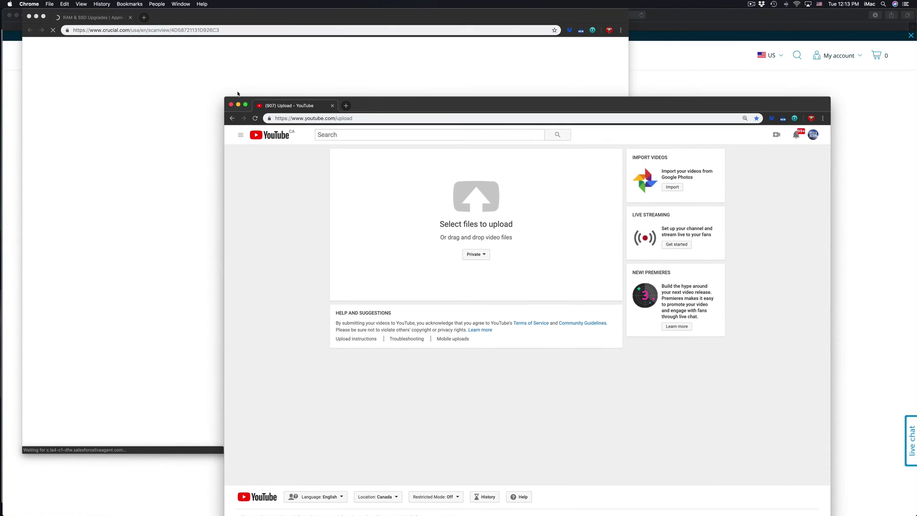
{"action": "left_click", "coordinate": [235, 92]}
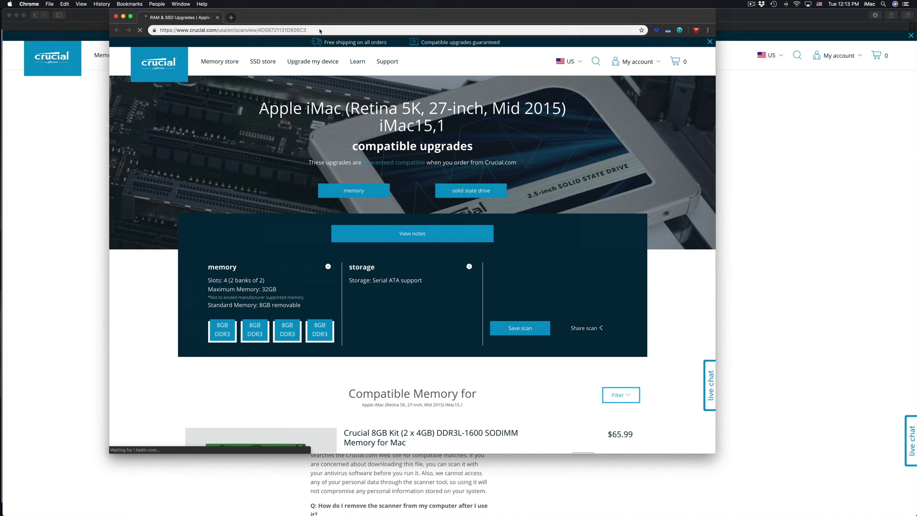
{"action": "left_click_drag", "start_coordinate": [226, 19], "coordinate": [309, 48]}
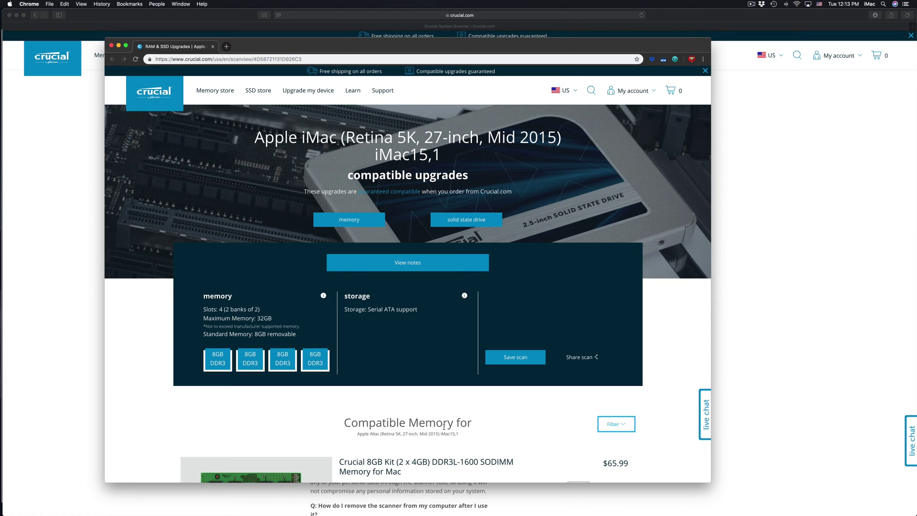
{"action": "left_click_drag", "start_coordinate": [491, 41], "coordinate": [457, 4]}
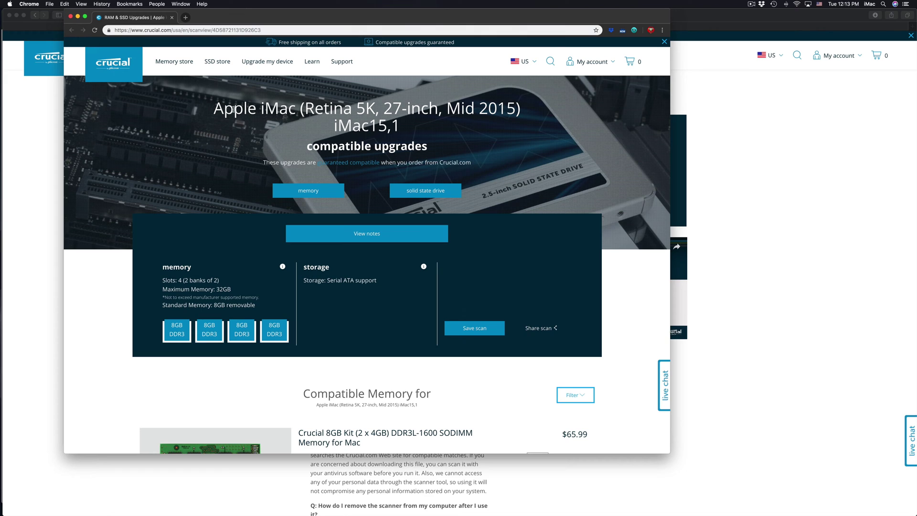
{"action": "left_click_drag", "start_coordinate": [205, 22], "coordinate": [243, 22]}
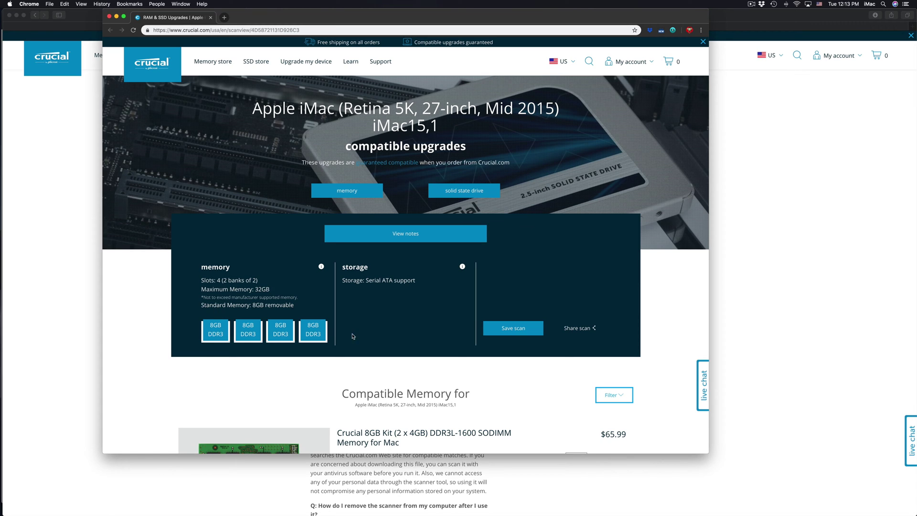
{"action": "scroll", "coordinate": [373, 336], "scroll_direction": "down", "scroll_amount": 4}
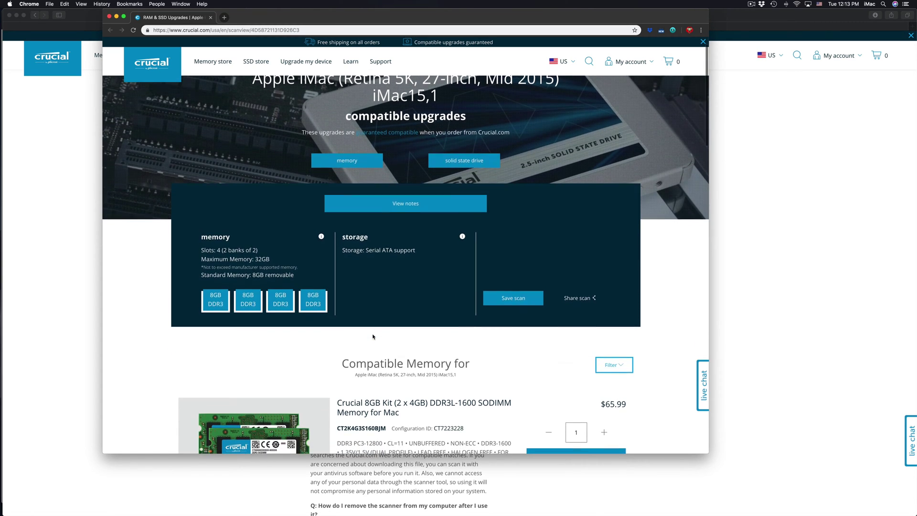
{"action": "scroll", "coordinate": [373, 336], "scroll_direction": "down", "scroll_amount": 3}
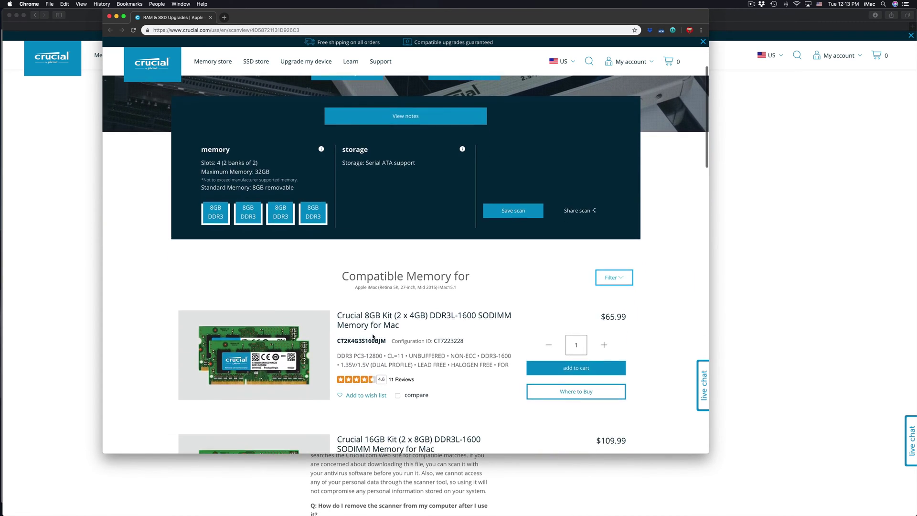
{"action": "scroll", "coordinate": [372, 336], "scroll_direction": "up", "scroll_amount": 4}
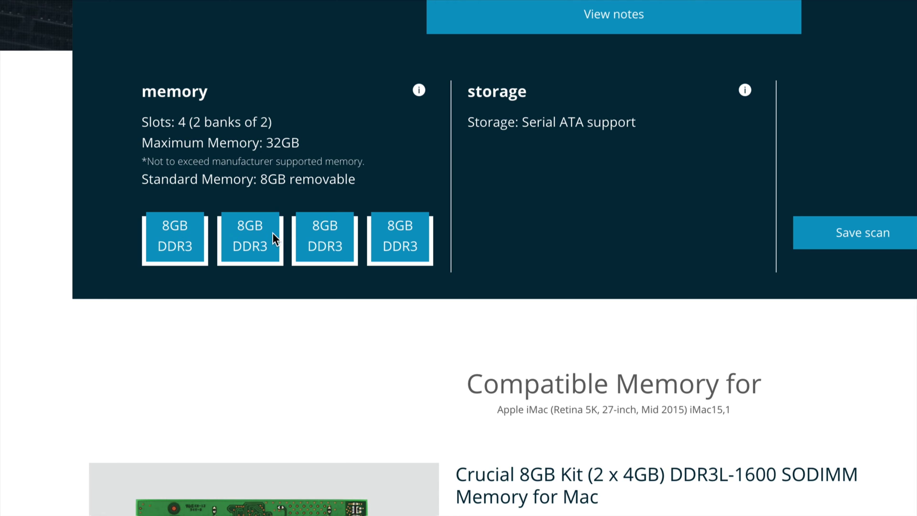
{"action": "right_click", "coordinate": [173, 226]}
{"action": "key", "text": "Escape"}
{"action": "left_click", "coordinate": [242, 223]}
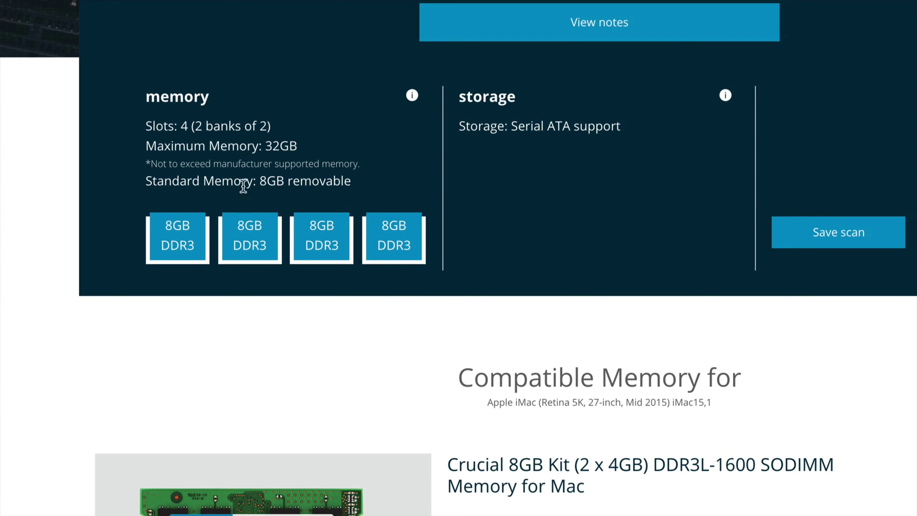
{"action": "left_click_drag", "start_coordinate": [145, 143], "coordinate": [309, 146]}
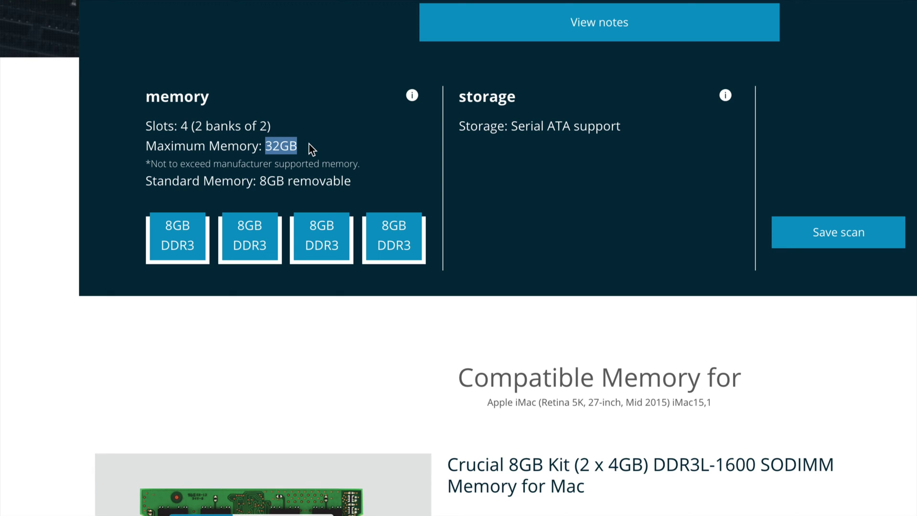
{"action": "left_click", "coordinate": [277, 164]}
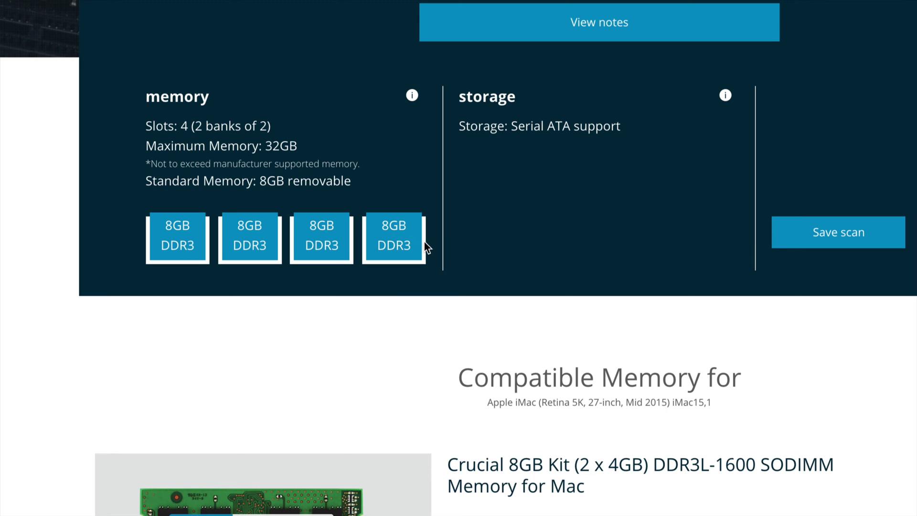
{"action": "left_click_drag", "start_coordinate": [265, 145], "coordinate": [306, 147]}
{"action": "left_click", "coordinate": [297, 145]}
{"action": "left_click_drag", "start_coordinate": [265, 145], "coordinate": [299, 146]}
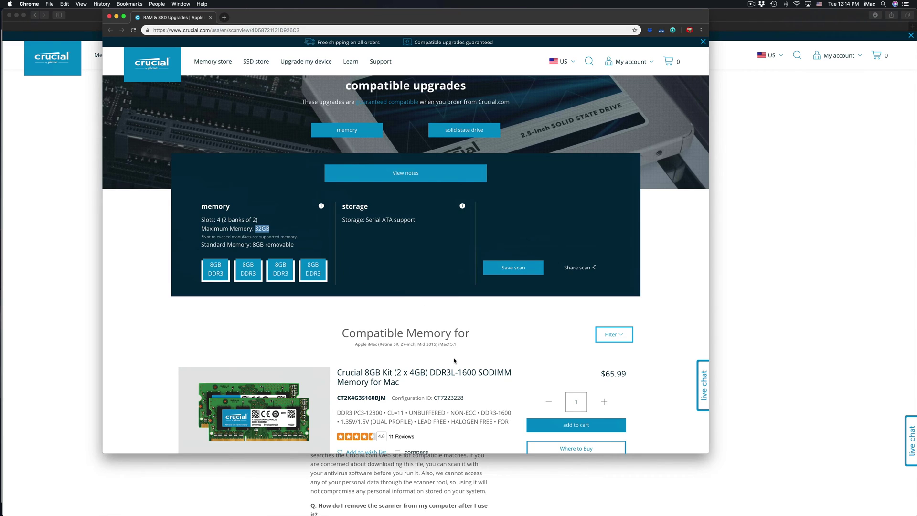
{"action": "scroll", "coordinate": [454, 361], "scroll_direction": "down", "scroll_amount": 3}
{"action": "scroll", "coordinate": [455, 360], "scroll_direction": "down", "scroll_amount": 1}
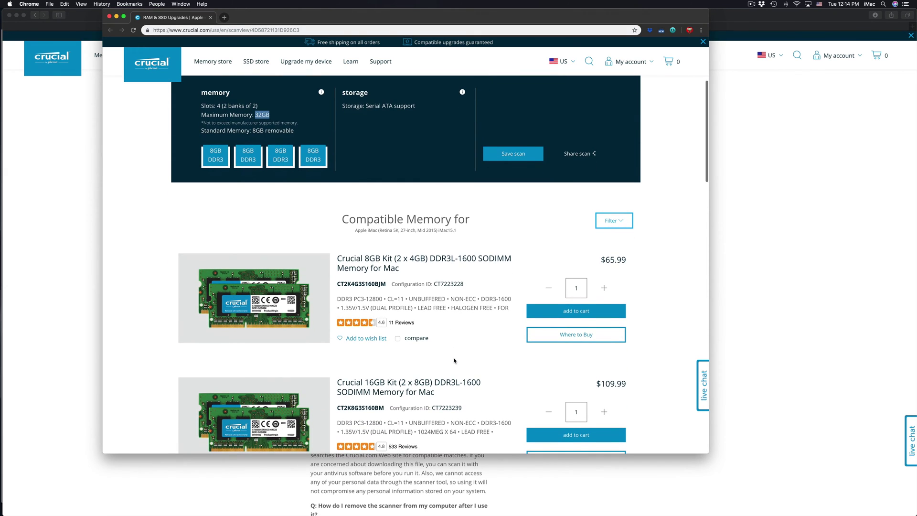
{"action": "scroll", "coordinate": [454, 360], "scroll_direction": "down", "scroll_amount": 1}
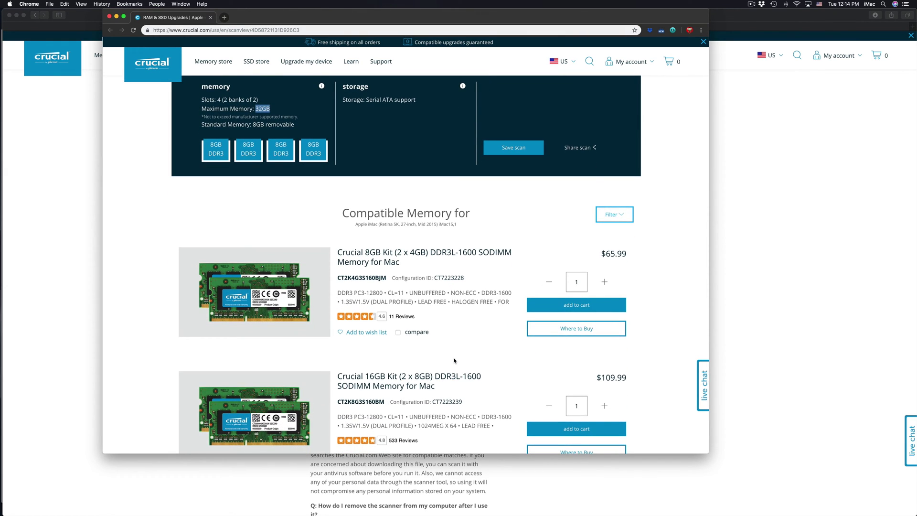
{"action": "scroll", "coordinate": [455, 361], "scroll_direction": "down", "scroll_amount": 4}
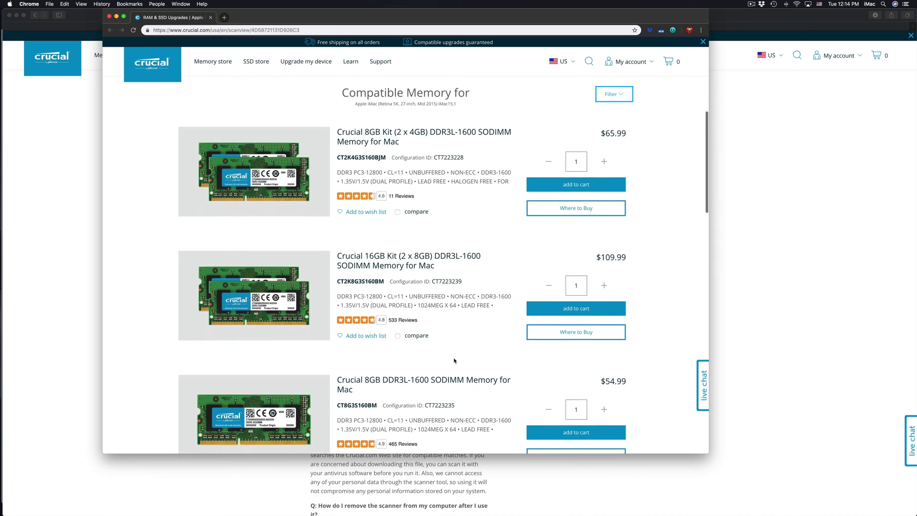
{"action": "scroll", "coordinate": [455, 360], "scroll_direction": "down", "scroll_amount": 1}
{"action": "scroll", "coordinate": [454, 360], "scroll_direction": "down", "scroll_amount": 4}
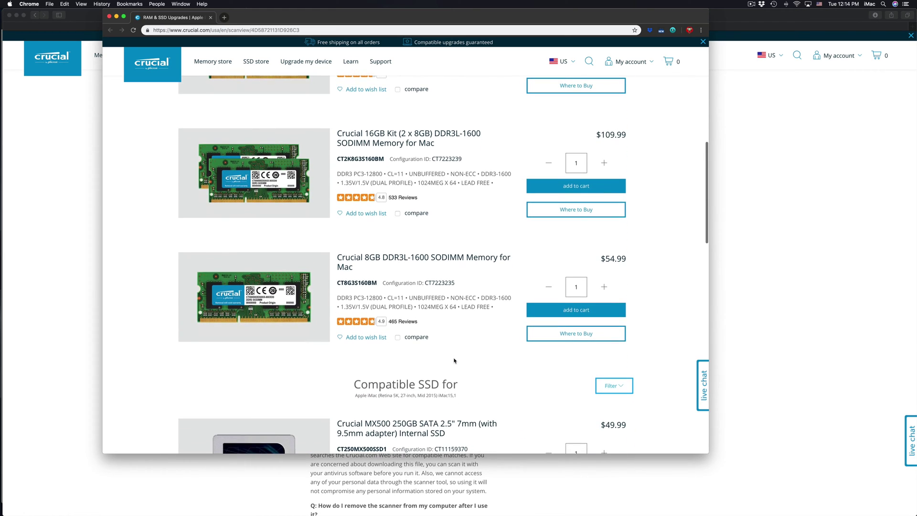
{"action": "scroll", "coordinate": [454, 361], "scroll_direction": "down", "scroll_amount": 2}
{"action": "scroll", "coordinate": [454, 360], "scroll_direction": "down", "scroll_amount": 2}
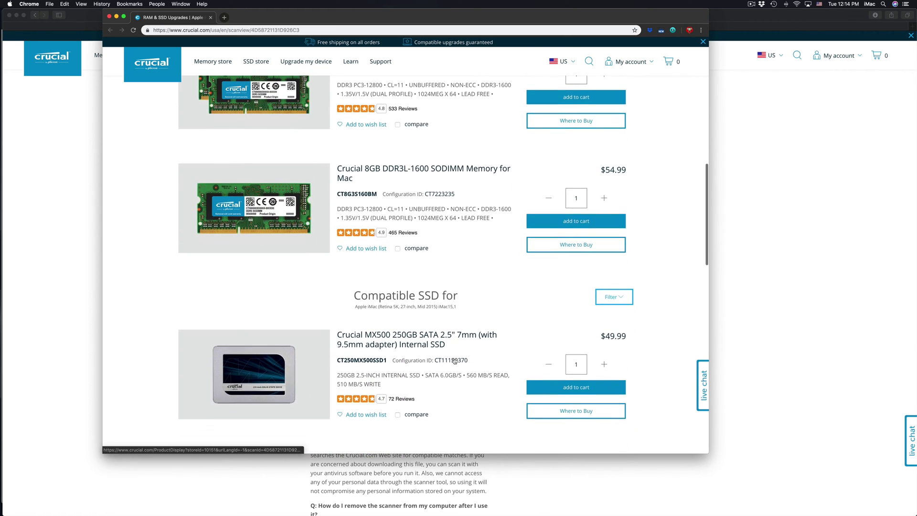
{"action": "scroll", "coordinate": [455, 361], "scroll_direction": "down", "scroll_amount": 1}
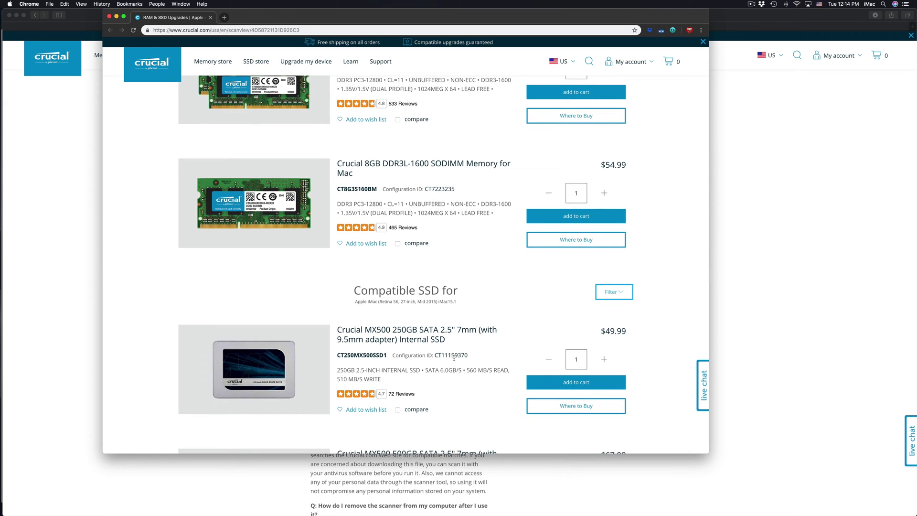
{"action": "scroll", "coordinate": [454, 360], "scroll_direction": "down", "scroll_amount": 1}
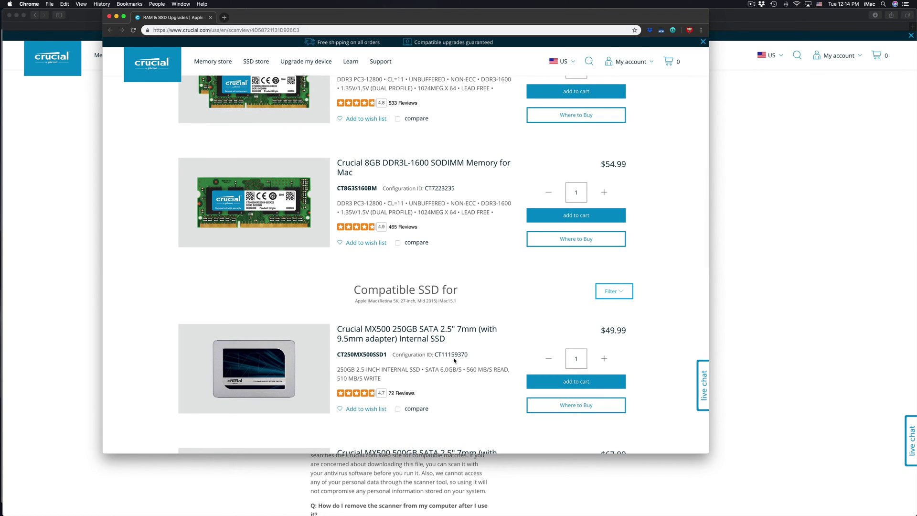
{"action": "scroll", "coordinate": [454, 361], "scroll_direction": "down", "scroll_amount": 1}
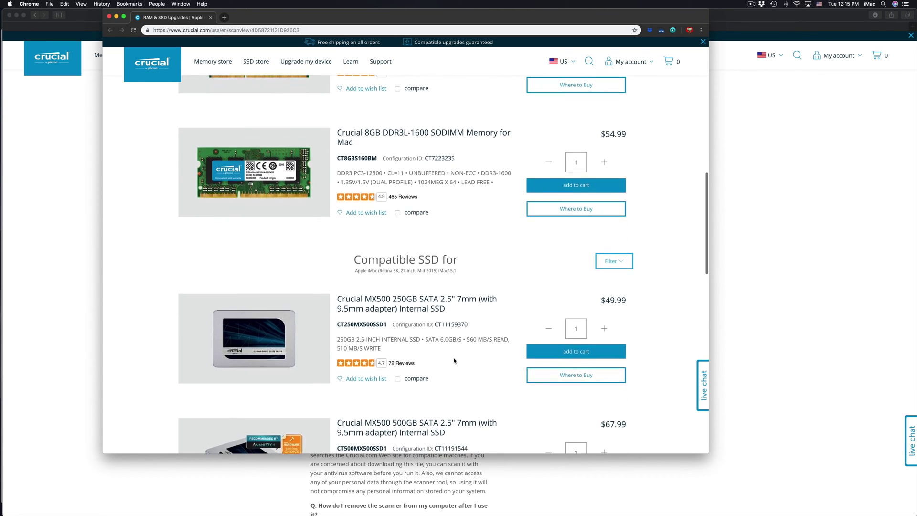
{"action": "scroll", "coordinate": [454, 362], "scroll_direction": "up", "scroll_amount": 6}
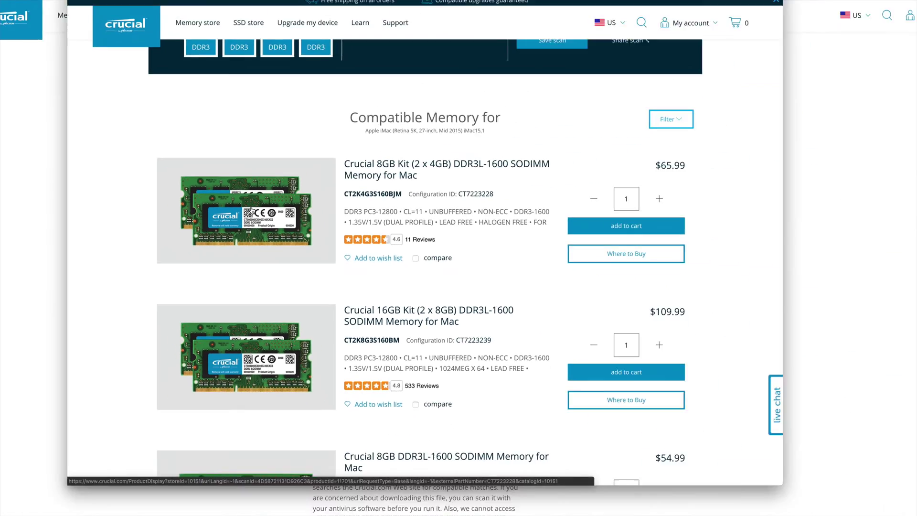
{"action": "scroll", "coordinate": [365, 279], "scroll_direction": "down", "scroll_amount": 4}
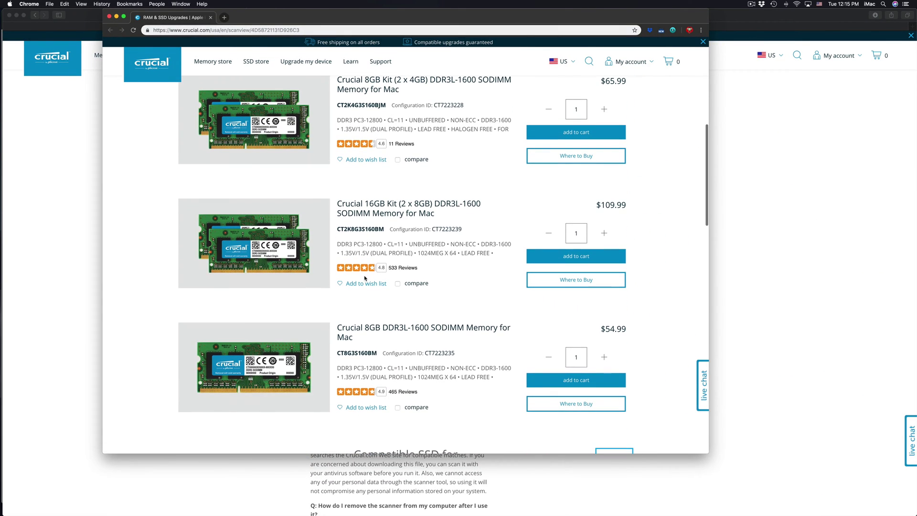
{"action": "scroll", "coordinate": [365, 278], "scroll_direction": "down", "scroll_amount": 5}
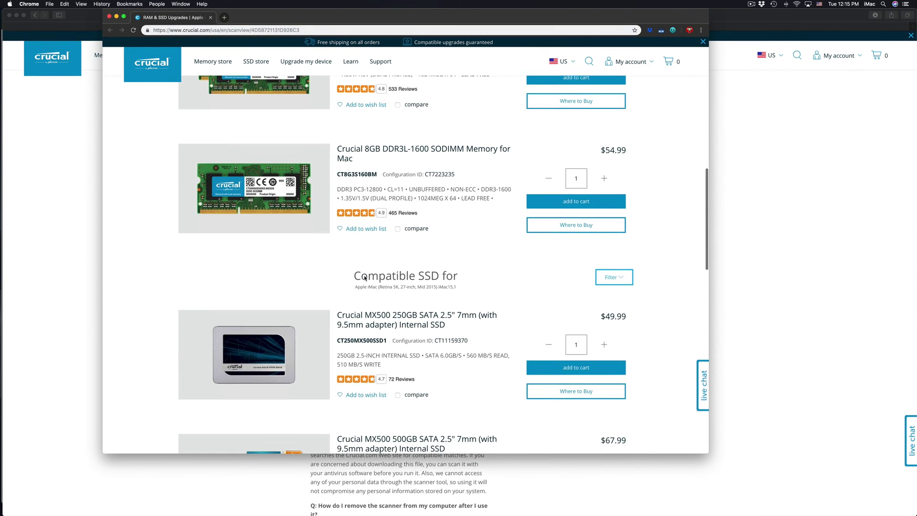
{"action": "scroll", "coordinate": [364, 279], "scroll_direction": "down", "scroll_amount": 1}
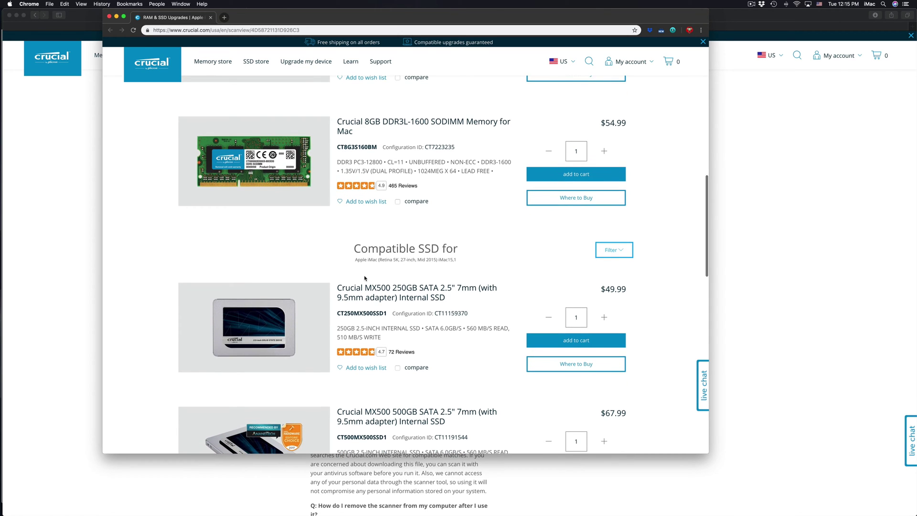
{"action": "scroll", "coordinate": [365, 278], "scroll_direction": "down", "scroll_amount": 3}
{"action": "scroll", "coordinate": [365, 277], "scroll_direction": "down", "scroll_amount": 4}
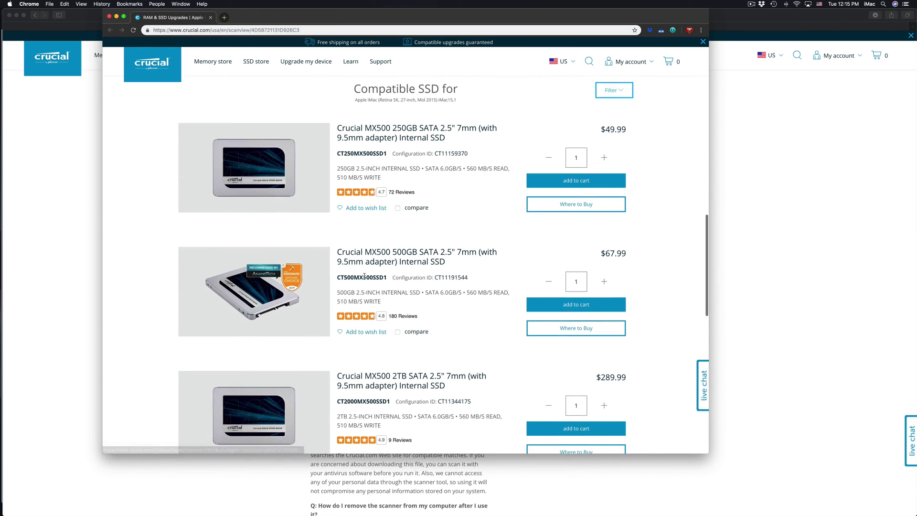
{"action": "scroll", "coordinate": [365, 279], "scroll_direction": "down", "scroll_amount": 1}
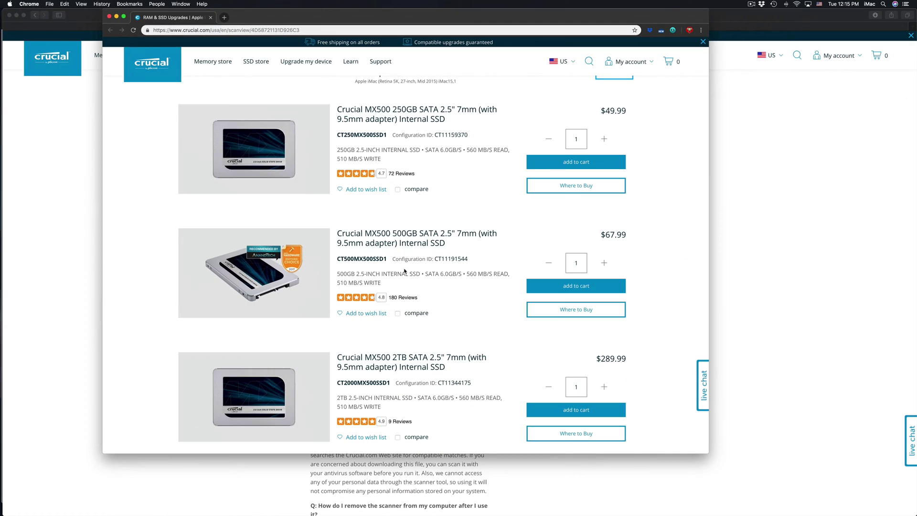
{"action": "scroll", "coordinate": [404, 271], "scroll_direction": "down", "scroll_amount": 1}
{"action": "scroll", "coordinate": [404, 272], "scroll_direction": "down", "scroll_amount": 3}
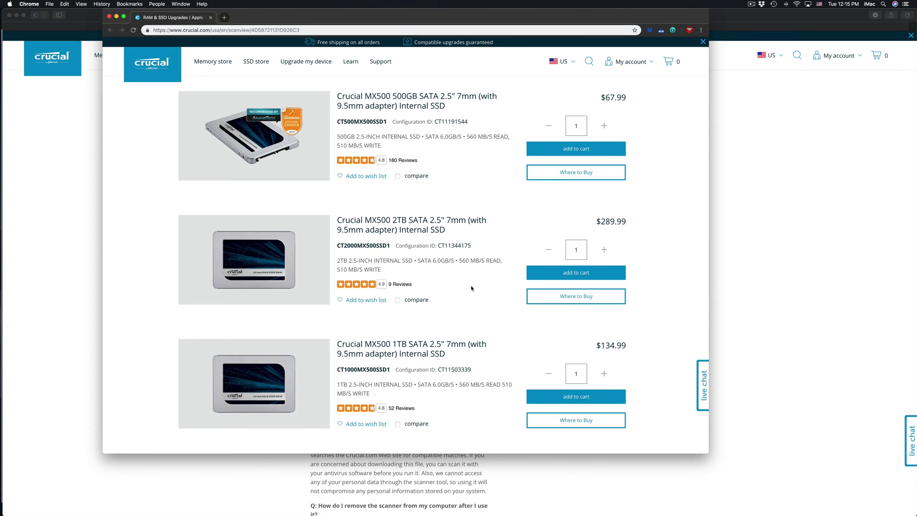
- Bring the Preview hard-drive photo forward, shift it right, and compare with the Crucial SSD results
{"action": "key", "text": "ctrl+Up"}
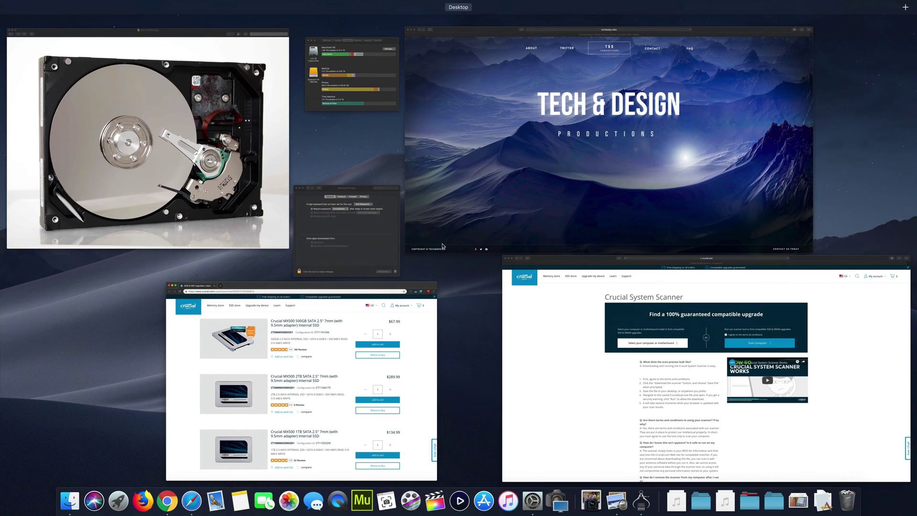
{"action": "left_click", "coordinate": [215, 143]}
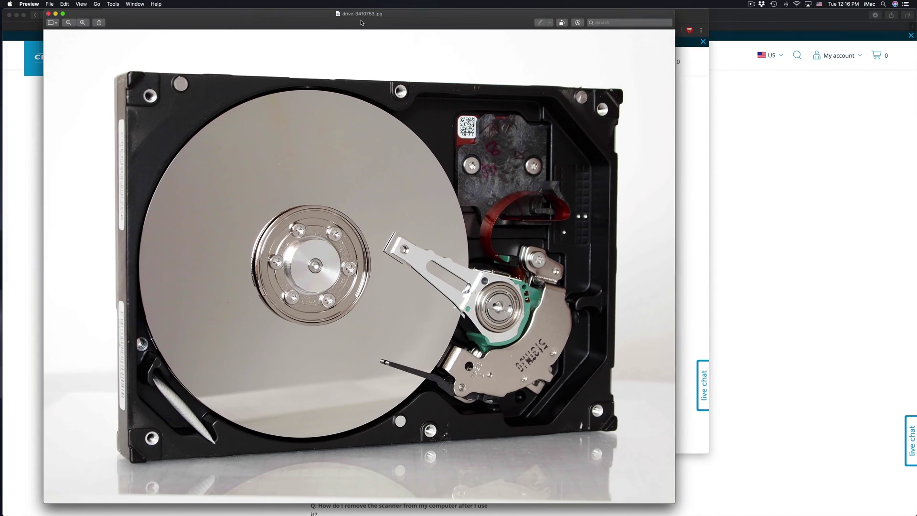
{"action": "left_click_drag", "start_coordinate": [314, 14], "coordinate": [383, 14]}
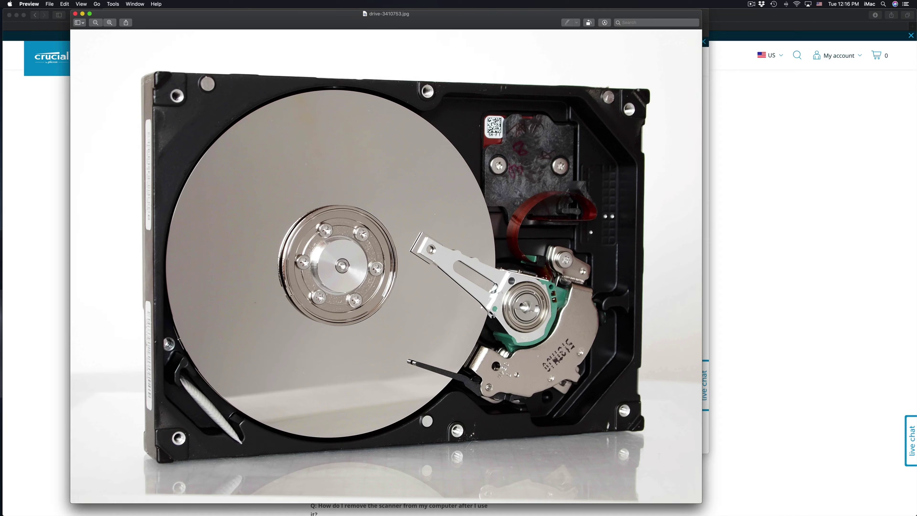
{"action": "key", "text": "F3"}
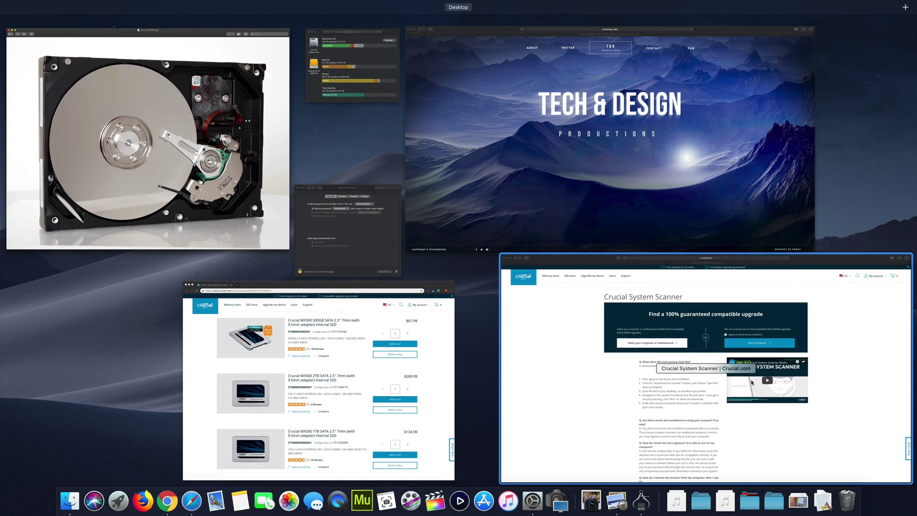
{"action": "left_click", "coordinate": [308, 368]}
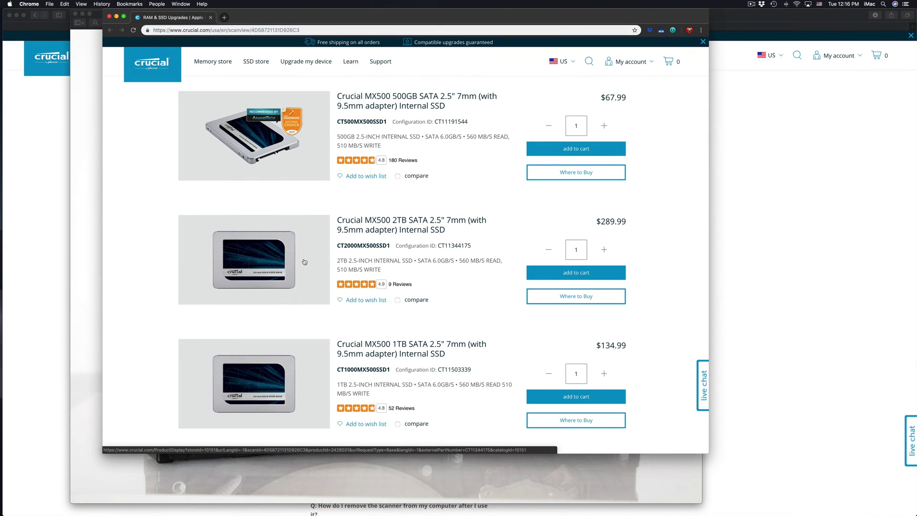
{"action": "key", "text": "F3"}
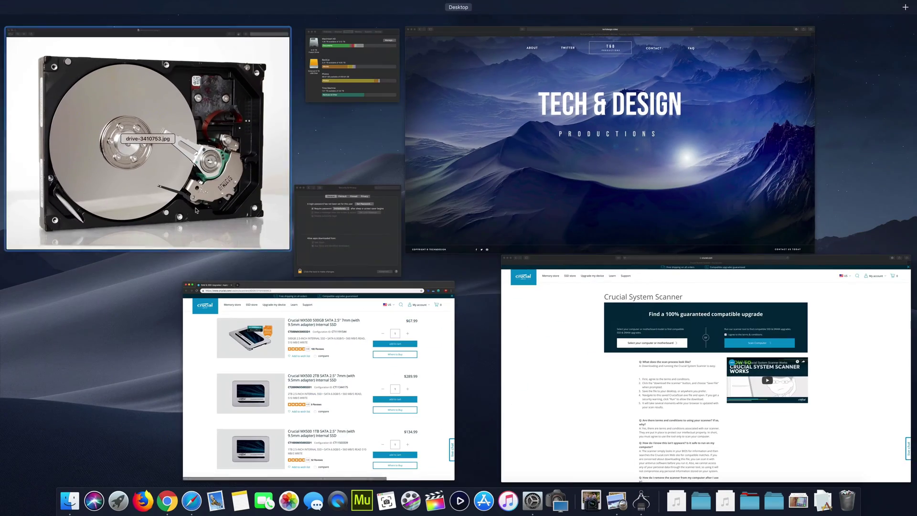
{"action": "left_click", "coordinate": [154, 136]}
- Keep alternating the photo with the Crucial SSD list via Mission Control, leaving the SSD list in front
{"action": "key", "text": "F3"}
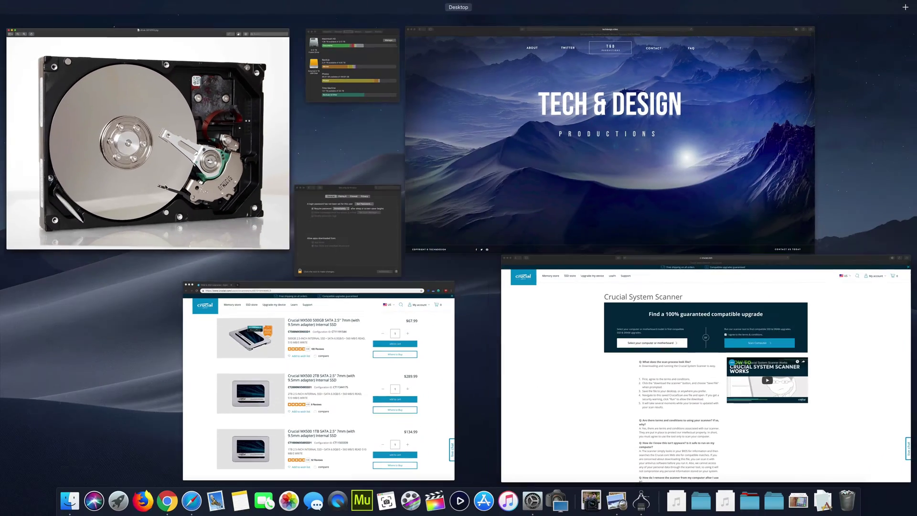
{"action": "left_click", "coordinate": [316, 358]}
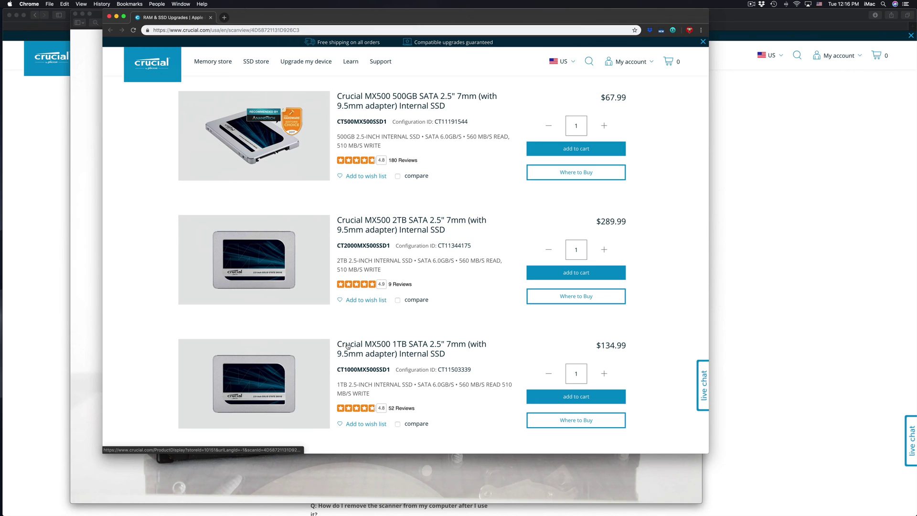
{"action": "key", "text": "F3"}
{"action": "left_click", "coordinate": [154, 137]}
{"action": "key", "text": "super+Tab"}
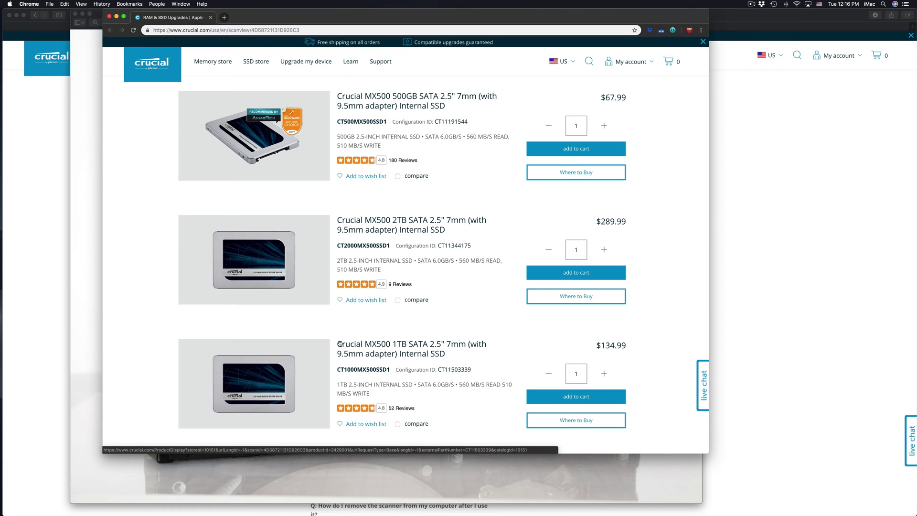
{"action": "scroll", "coordinate": [338, 344], "scroll_direction": "down", "scroll_amount": 1}
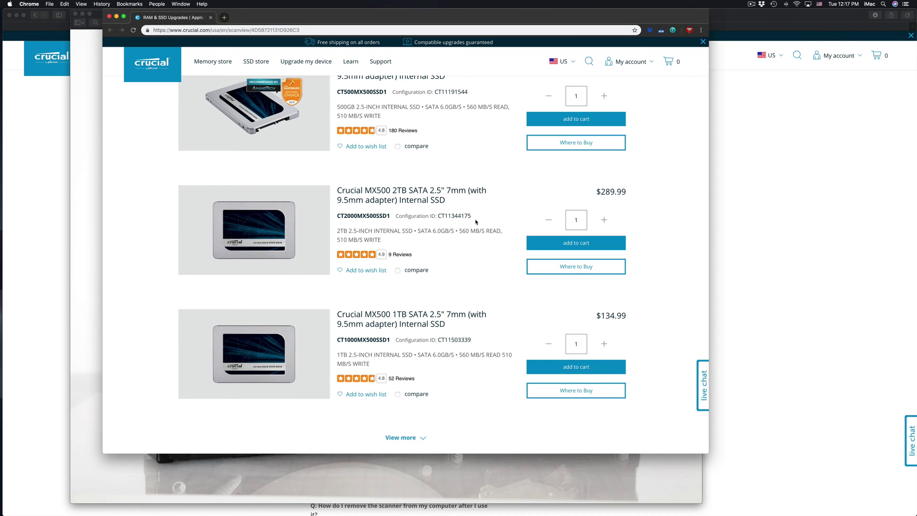
{"action": "key", "text": "F3"}
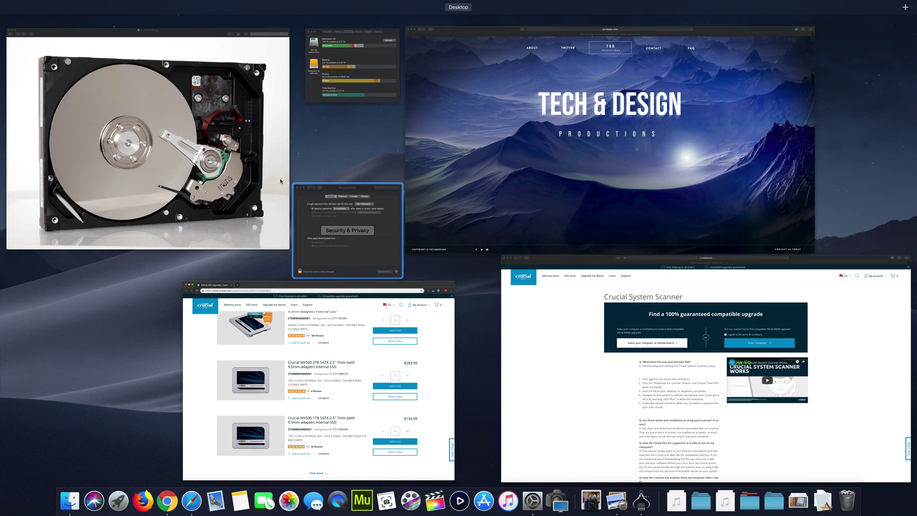
{"action": "left_click", "coordinate": [149, 139]}
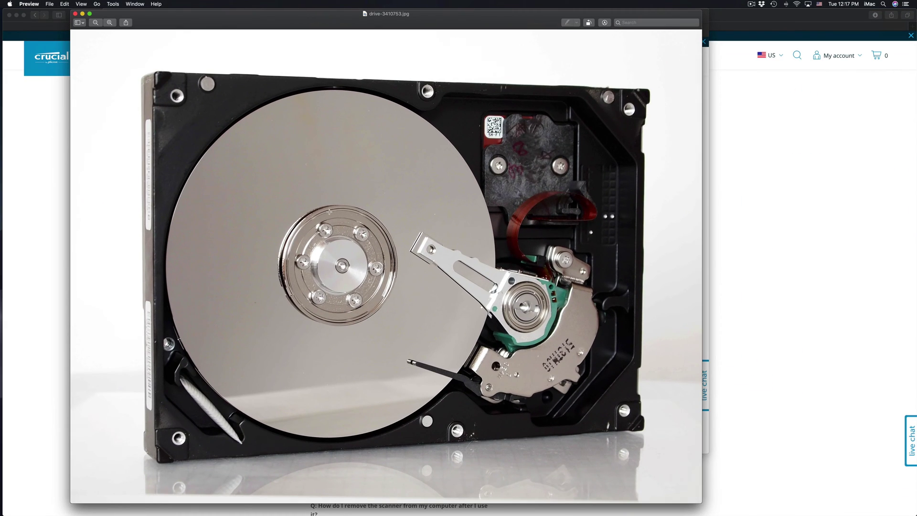
{"action": "key", "text": "F3"}
{"action": "left_click", "coordinate": [330, 366]}
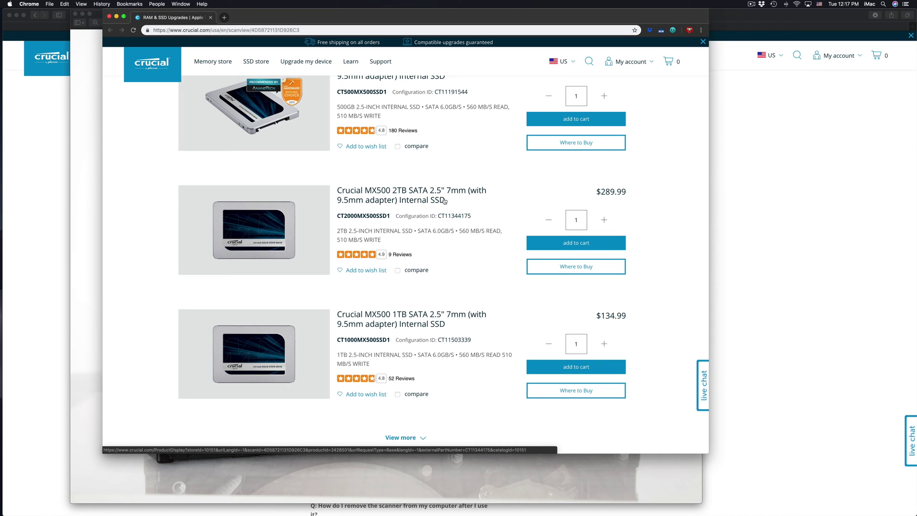
- Bring the Tech & Design Safari window to full view via Mission Control and hide other apps
{"action": "key", "text": "ctrl+Up"}
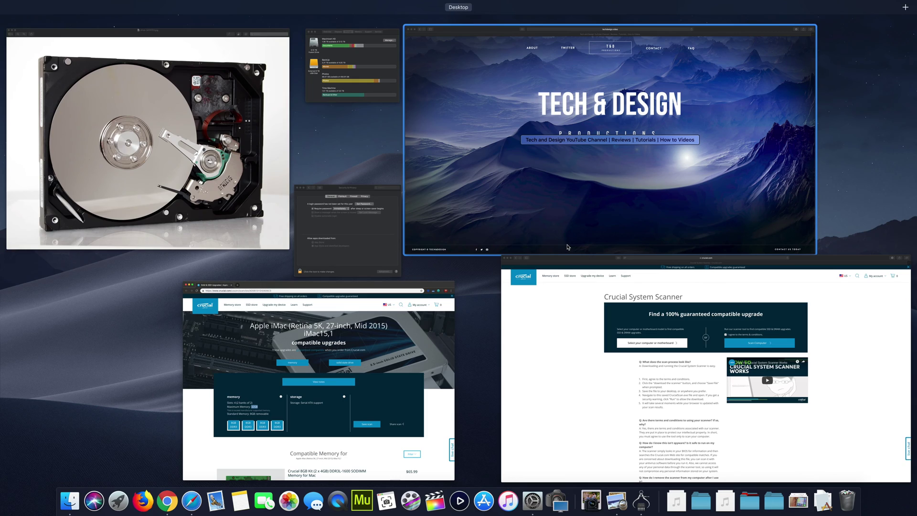
{"action": "left_click", "coordinate": [492, 198]}
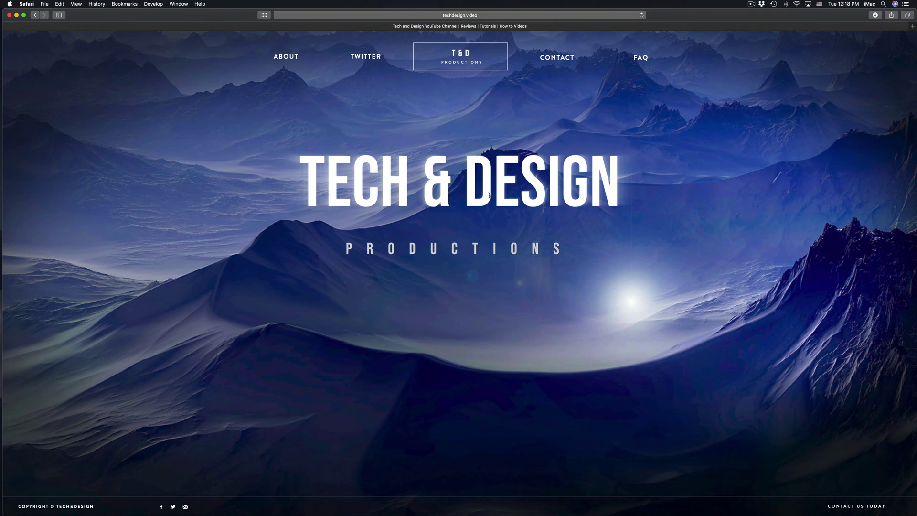
{"action": "key", "text": "super+h"}
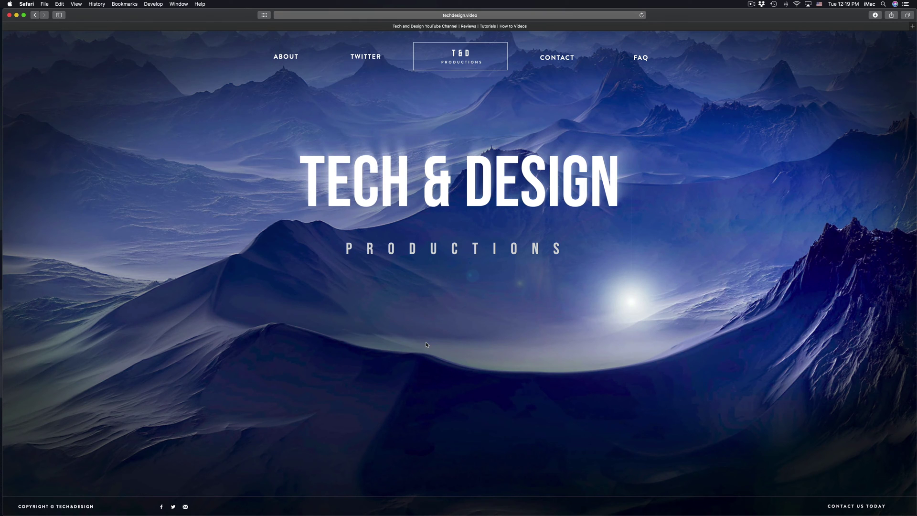
- Load bestbuy.ca's External Hard Drives listing in a new Safari tab
{"action": "key", "text": "super+t"}
{"action": "type", "text": "bet"}
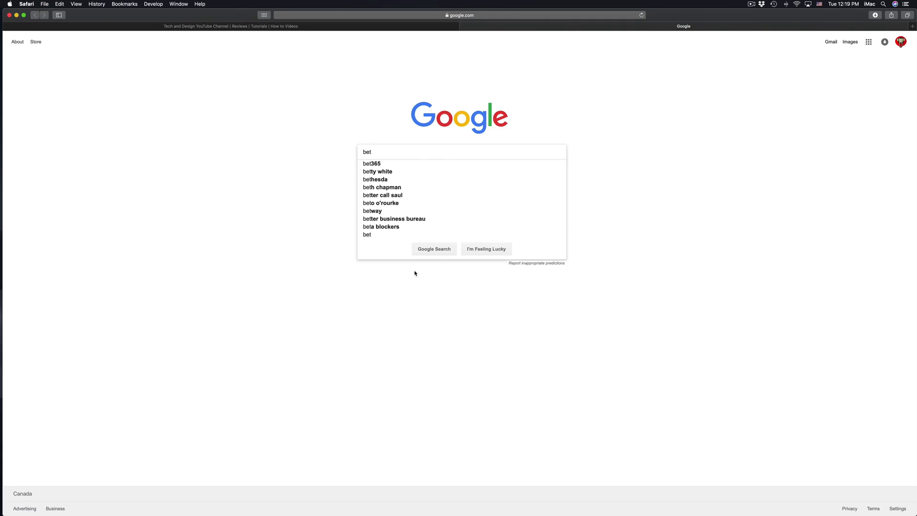
{"action": "left_click", "coordinate": [390, 14]}
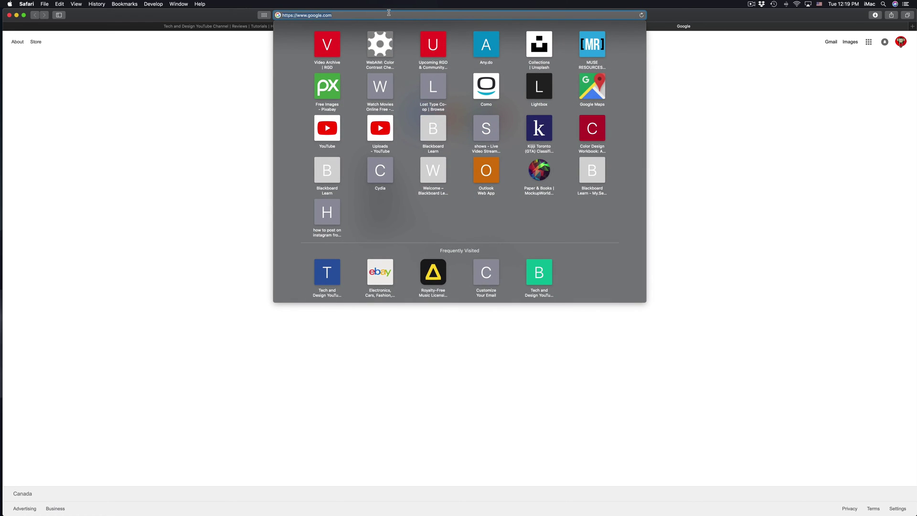
{"action": "type", "text": "bestbuy.ca"}
{"action": "key", "text": "Return"}
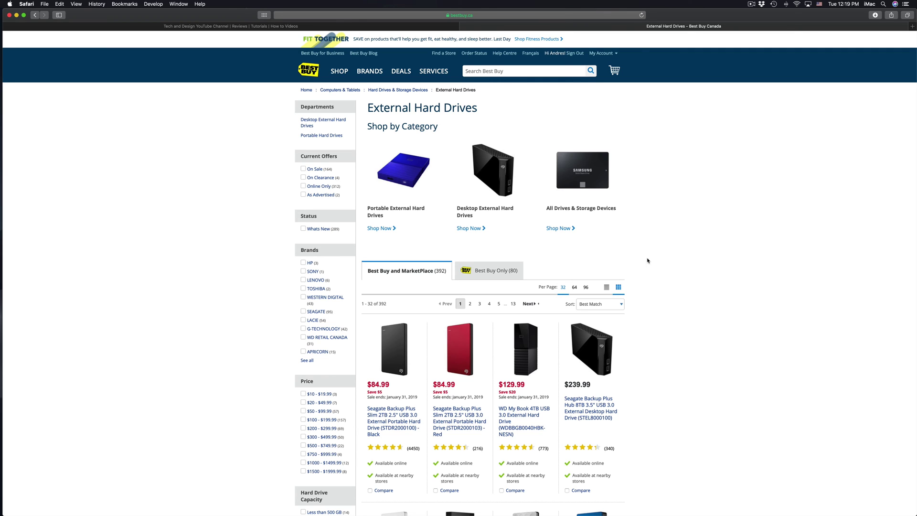
{"action": "scroll", "coordinate": [643, 298], "scroll_direction": "down", "scroll_amount": 1}
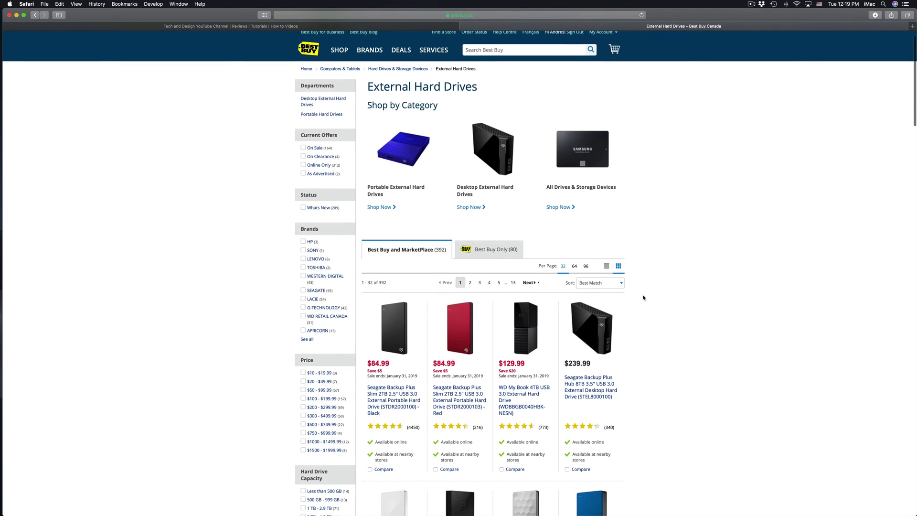
{"action": "scroll", "coordinate": [644, 297], "scroll_direction": "down", "scroll_amount": 5}
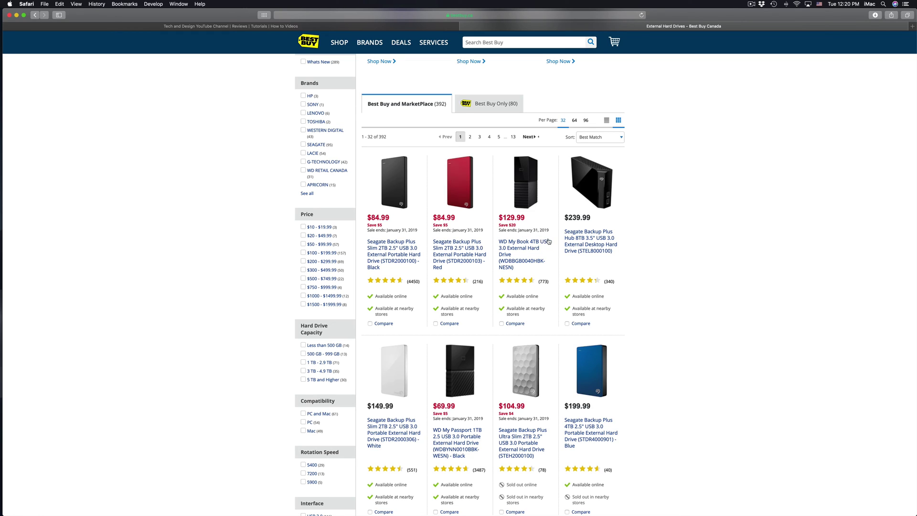
- Select the WD My Book 4TB USB title, then return to the Tech & Design tab
{"action": "left_click_drag", "start_coordinate": [550, 241], "coordinate": [493, 241]}
{"action": "key", "text": "ctrl+shift+Tab"}
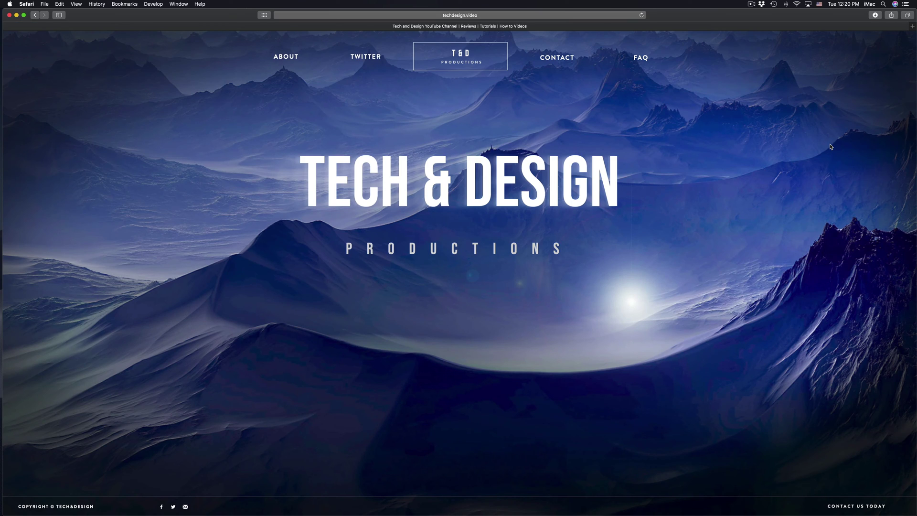